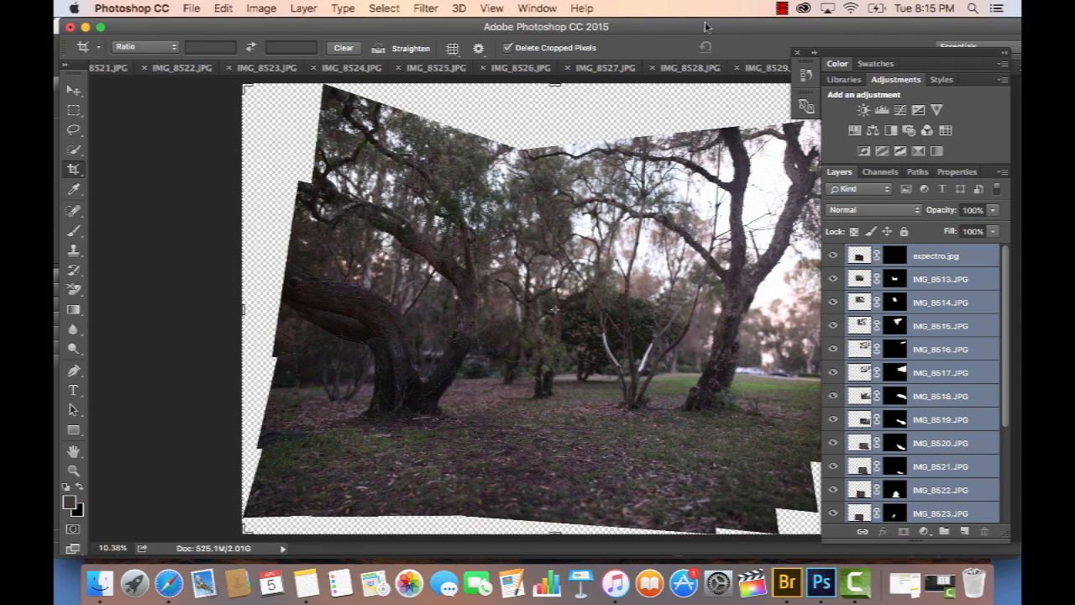
Step: Toggle the visibility of the IMG_8522.JPG to IMG_8529.JPG layers to inspect how the stitched panorama is built from separate photos
{"action": "left_click_drag", "start_coordinate": [706, 27], "coordinate": [626, 14]}
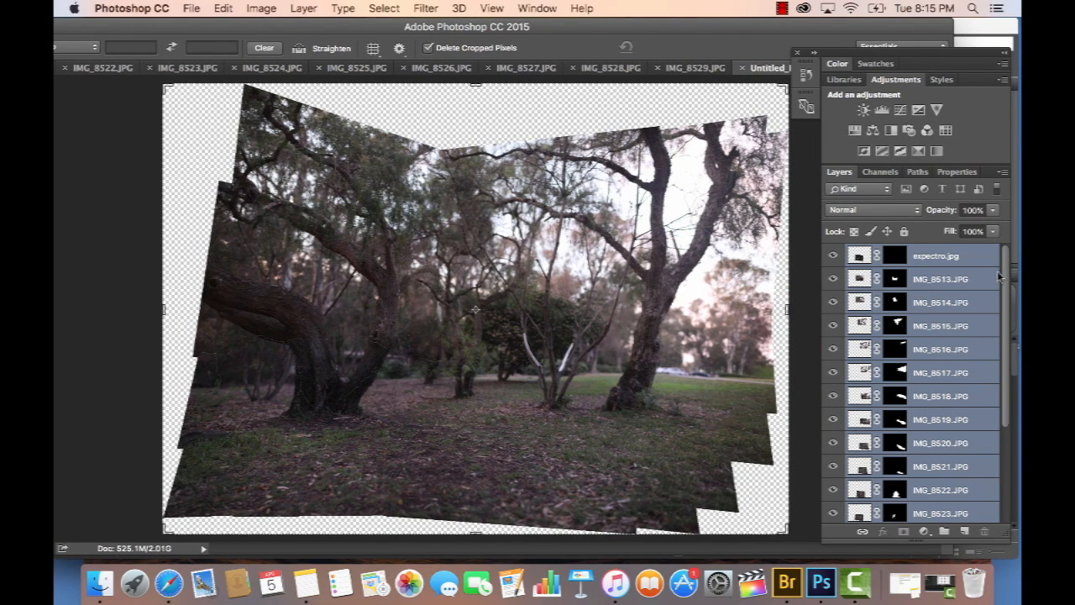
{"action": "left_click_drag", "start_coordinate": [1002, 277], "coordinate": [1013, 389]}
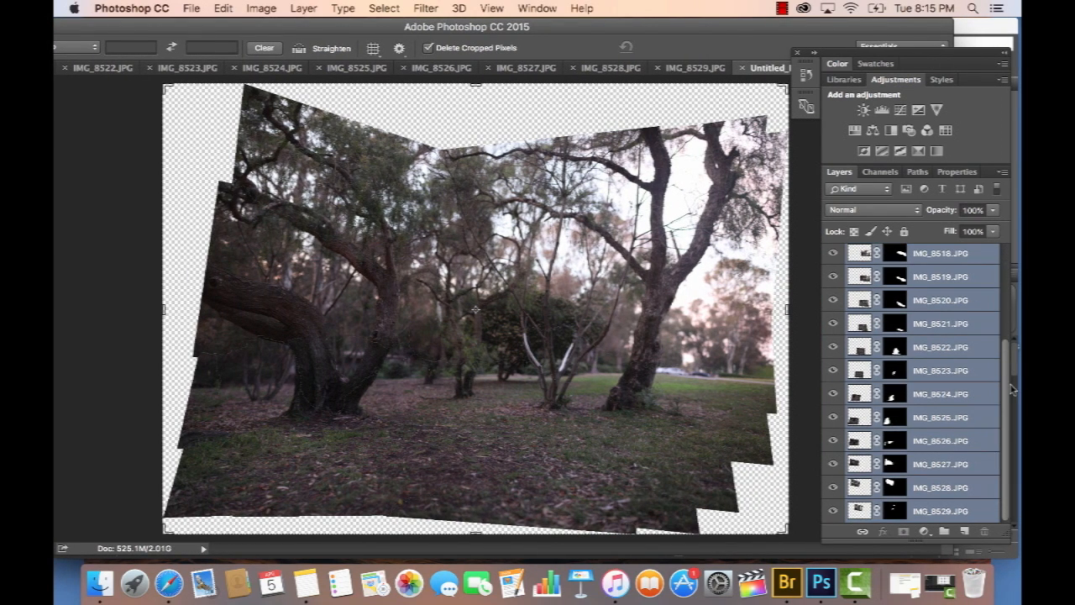
{"action": "left_click_drag", "start_coordinate": [837, 507], "coordinate": [832, 377]}
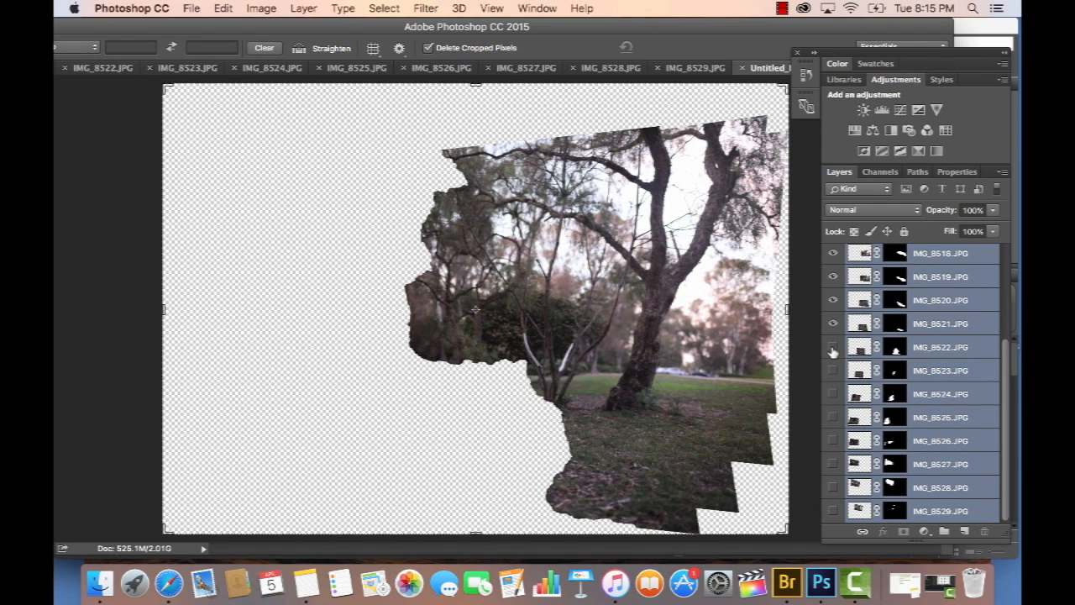
{"action": "left_click", "coordinate": [833, 347]}
{"action": "left_click", "coordinate": [833, 370]}
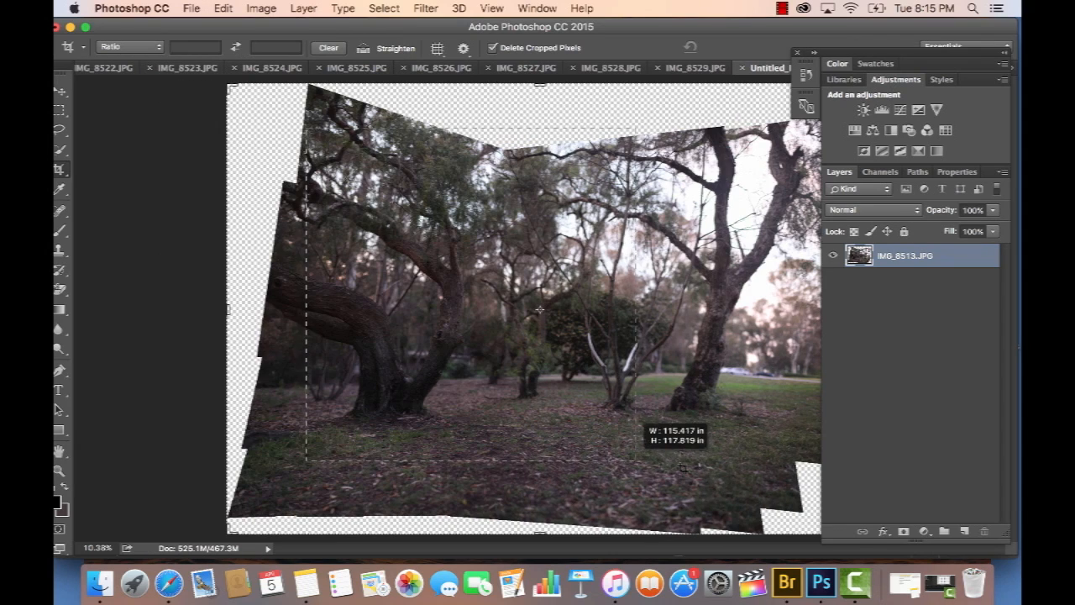
Step: Crop the merged panorama to a frame around the trees, removing most of the jagged transparent border
{"action": "left_click_drag", "start_coordinate": [639, 470], "coordinate": [781, 521]}
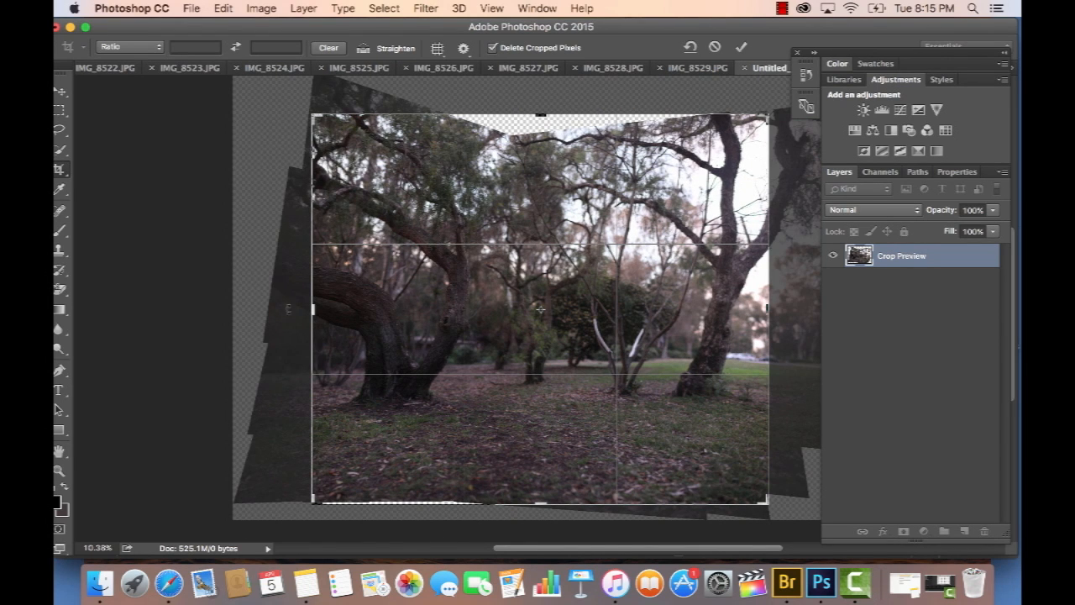
{"action": "left_click_drag", "start_coordinate": [311, 308], "coordinate": [302, 311]}
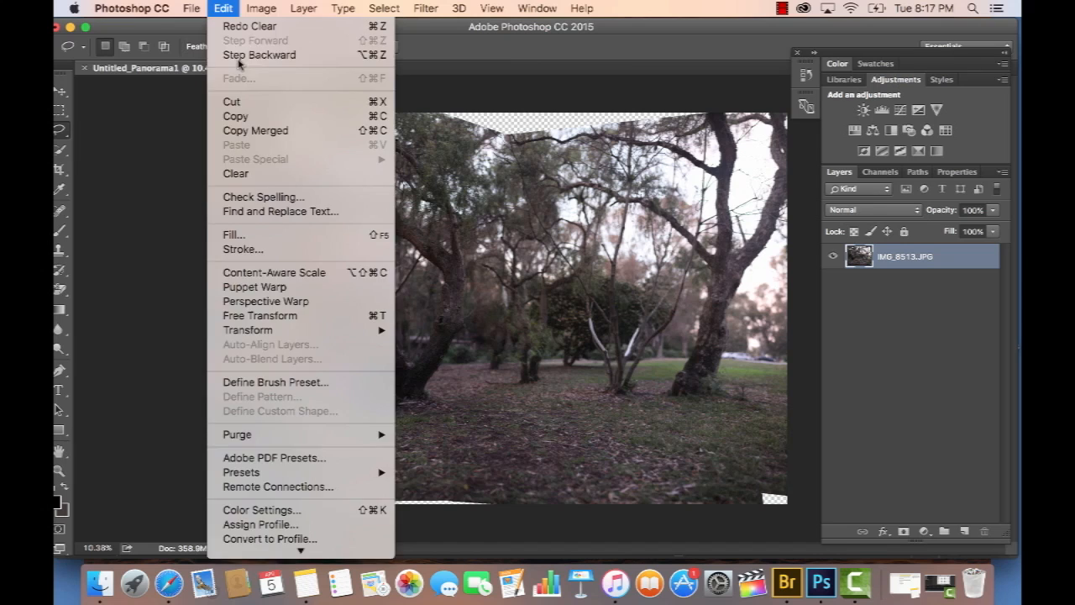
Step: Step back one edit and duplicate the IMG_8513.JPG layer
{"action": "left_click", "coordinate": [239, 59]}
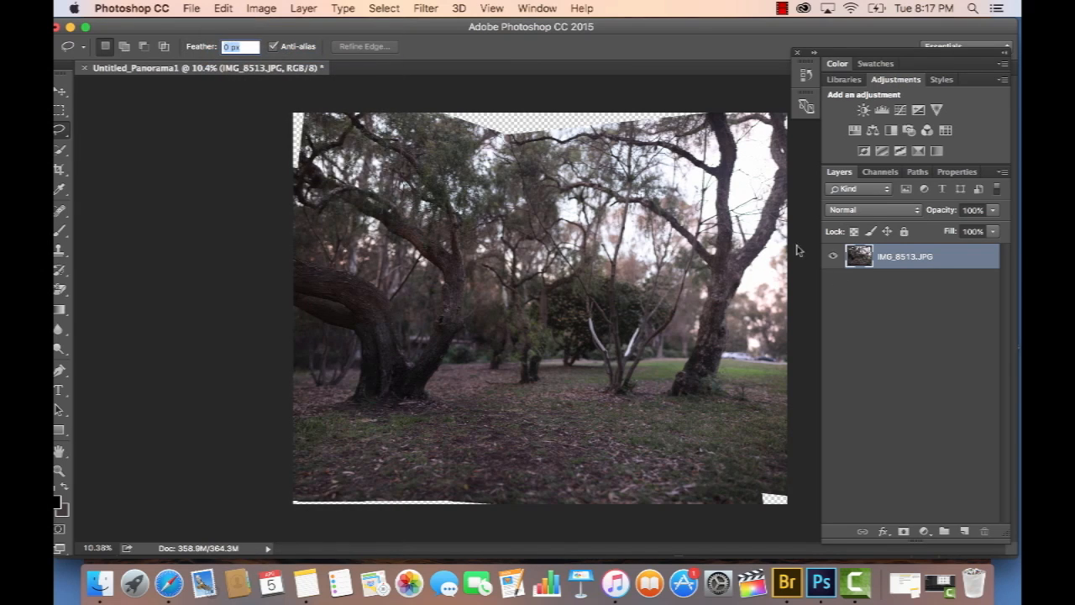
{"action": "left_click_drag", "start_coordinate": [871, 267], "coordinate": [964, 531]}
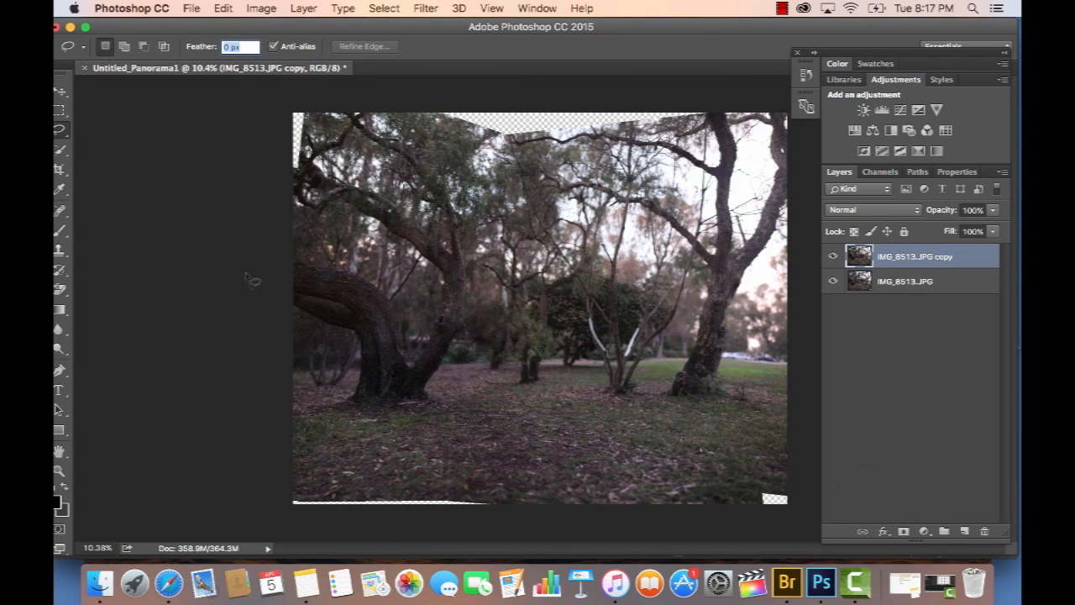
Step: Fill the transparent gaps along the bottom edge of the duplicate layer with cloned ground, using a 600 px Clone Stamp
{"action": "left_click", "coordinate": [59, 250]}
{"action": "key", "text": "super+equal"}
{"action": "key", "text": "super+equal"}
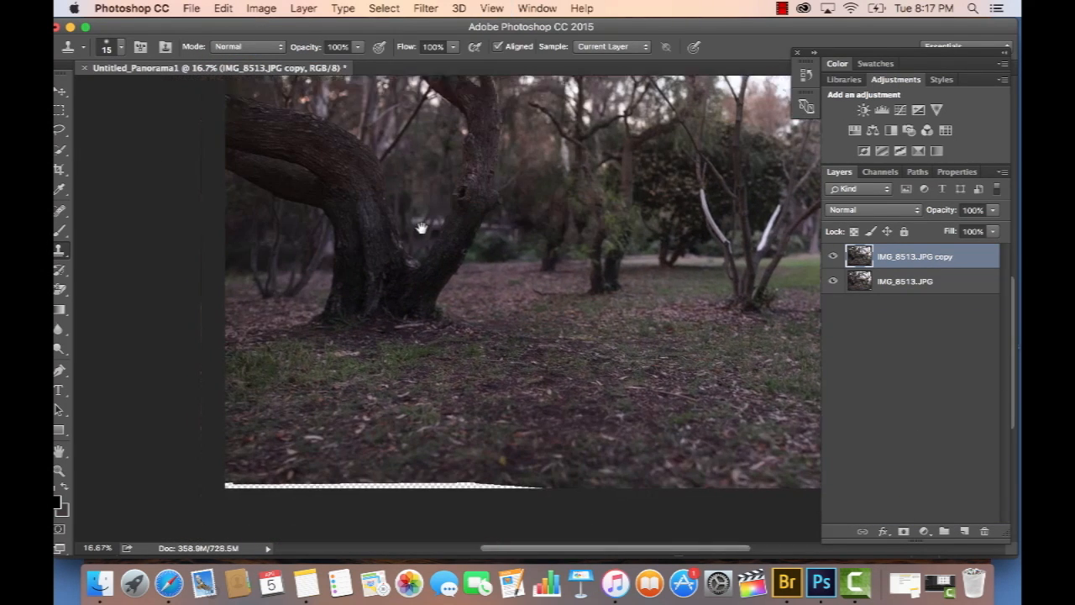
{"action": "left_click_drag", "start_coordinate": [422, 227], "coordinate": [423, 227]}
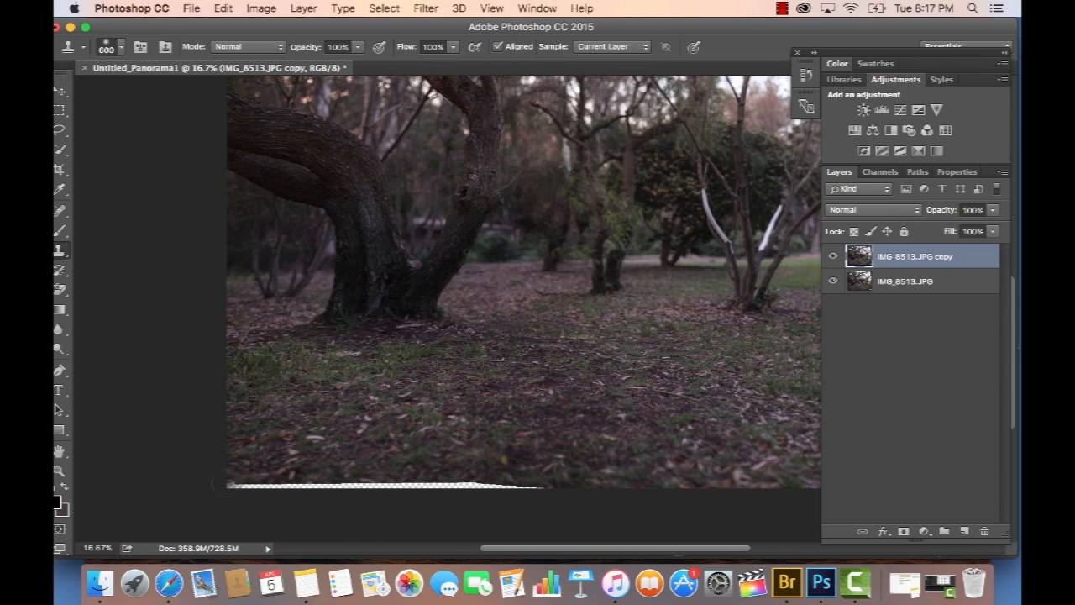
{"action": "left_click_drag", "start_coordinate": [241, 460], "coordinate": [486, 467]}
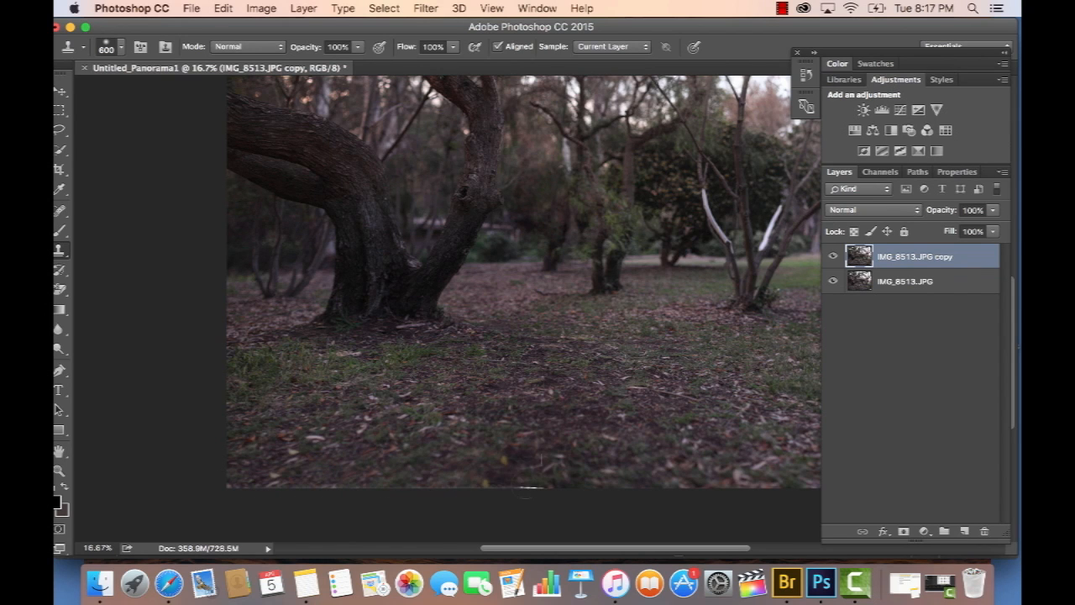
{"action": "scroll", "coordinate": [616, 428], "scroll_direction": "right", "scroll_amount": 8}
{"action": "left_click_drag", "start_coordinate": [664, 433], "coordinate": [682, 446]}
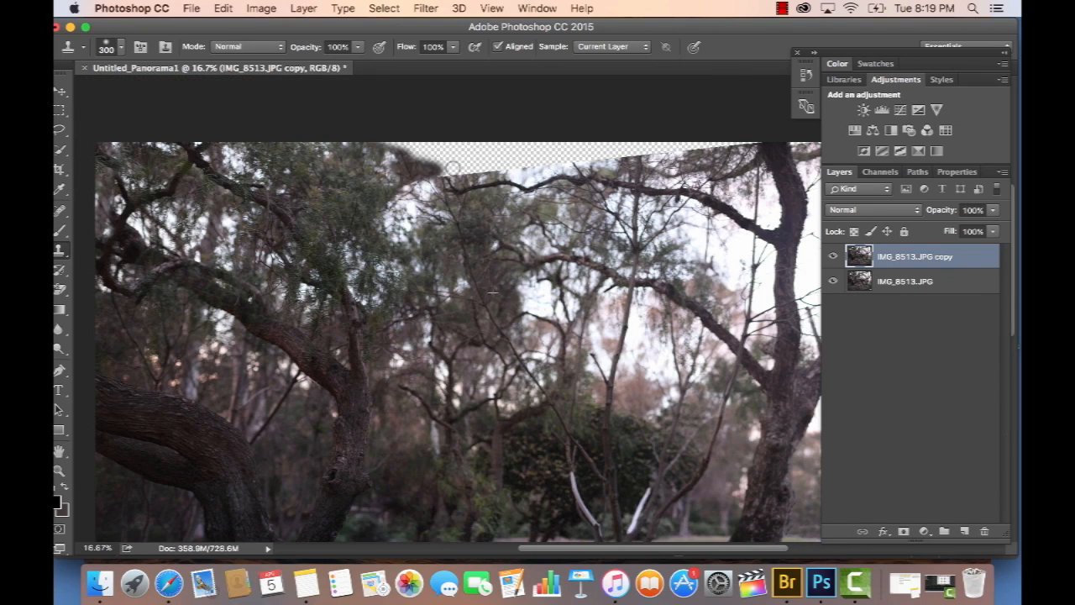
Step: Clone foliage and branches over the transparent gap along the top edge, and compare the result by toggling the copy layer
{"action": "left_click_drag", "start_coordinate": [395, 164], "coordinate": [646, 158]}
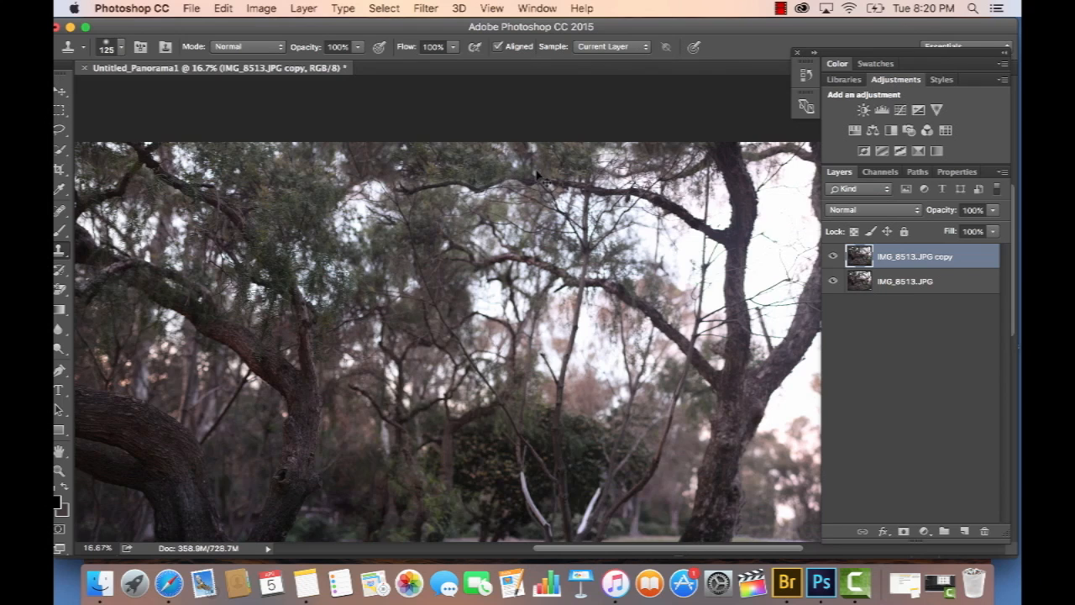
{"action": "key", "text": "super+0"}
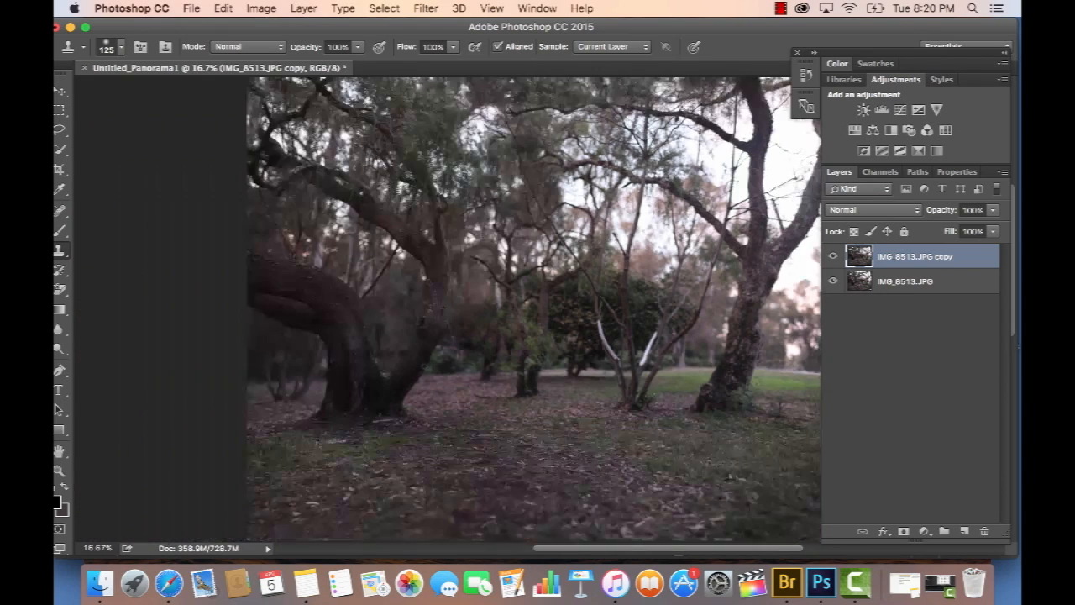
{"action": "left_click", "coordinate": [833, 253]}
{"action": "left_click", "coordinate": [833, 254]}
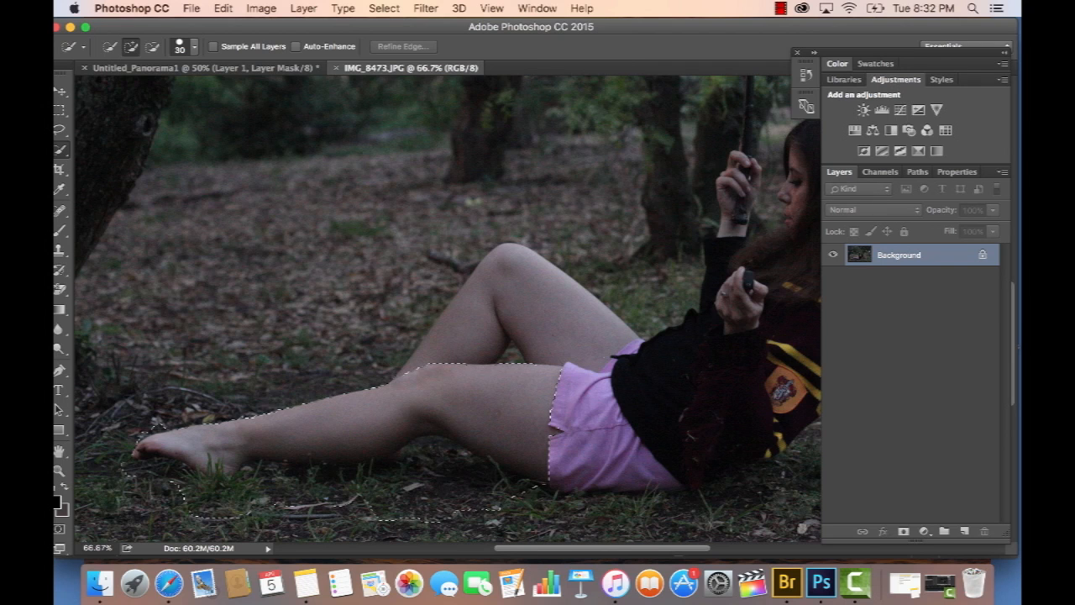
Step: Add the pink shorts to the leg selection in IMG_8473.JPG, paste it into Untitled_Panorama1 and move it over the woman's lower body
{"action": "left_click", "coordinate": [611, 434]}
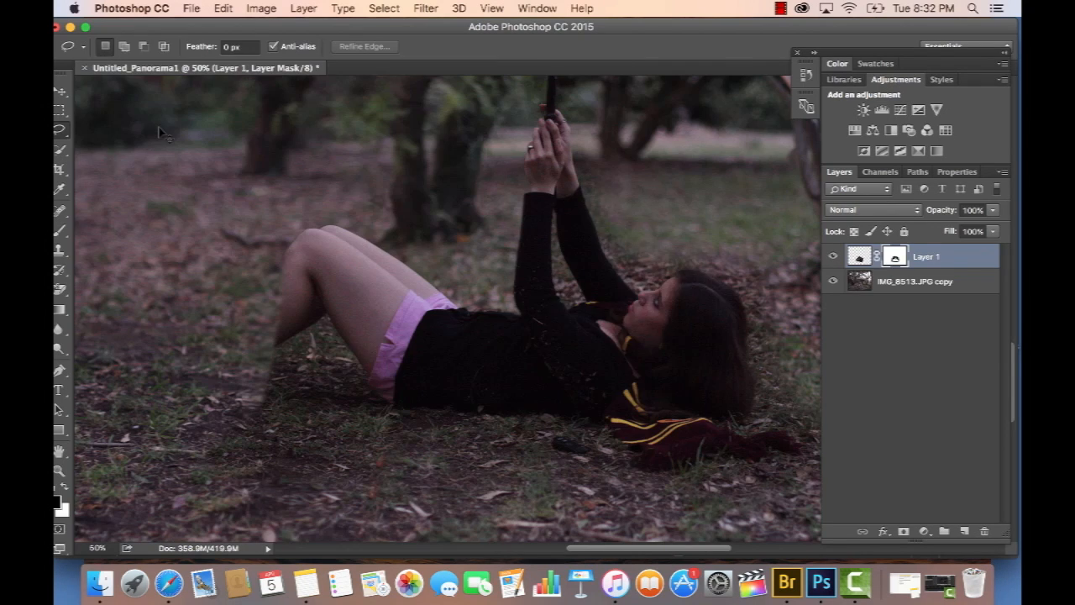
{"action": "key", "text": "super+v"}
{"action": "key", "text": "v"}
{"action": "left_click_drag", "start_coordinate": [549, 309], "coordinate": [359, 320]}
Step: Free-transform the pasted legs and reposition them to line up with the woman's waist
{"action": "key", "text": "super+t"}
{"action": "left_click_drag", "start_coordinate": [582, 191], "coordinate": [613, 209]}
{"action": "key", "text": "Return"}
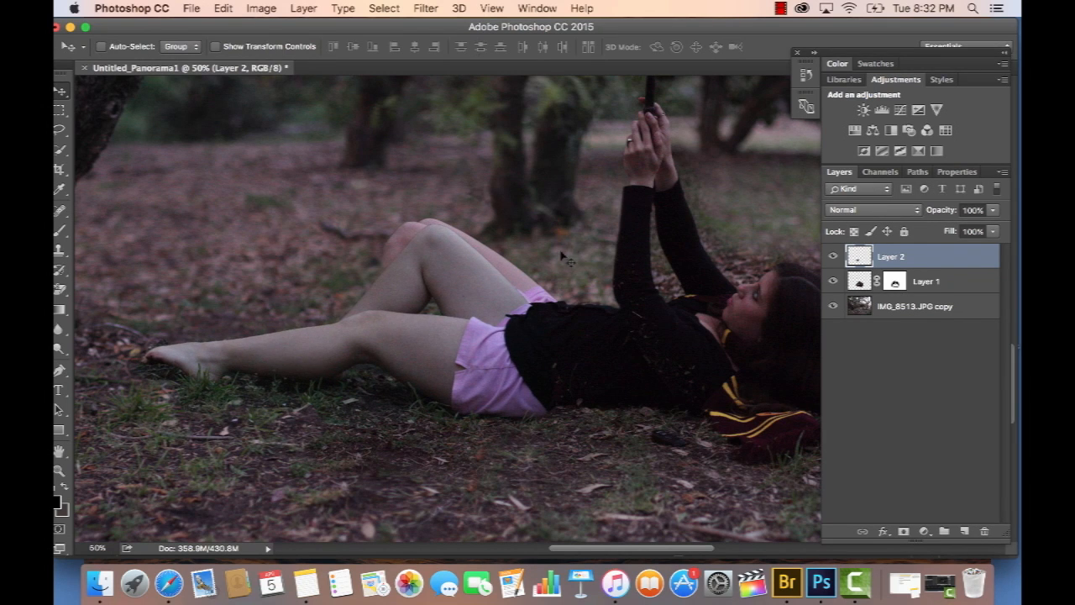
{"action": "left_click_drag", "start_coordinate": [562, 256], "coordinate": [567, 234]}
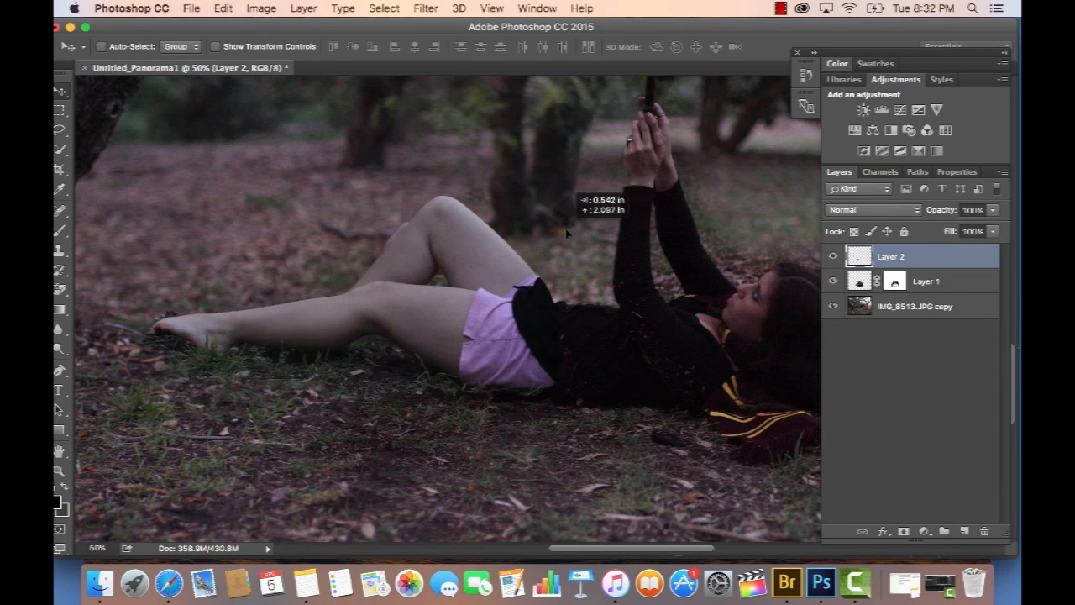
{"action": "left_click_drag", "start_coordinate": [567, 234], "coordinate": [580, 192]}
Step: Adjust the legs layer with Curves, raising RGB input 128 to output 132 and moving the Red white point to input 237
{"action": "left_click_drag", "start_coordinate": [802, 247], "coordinate": [802, 244]}
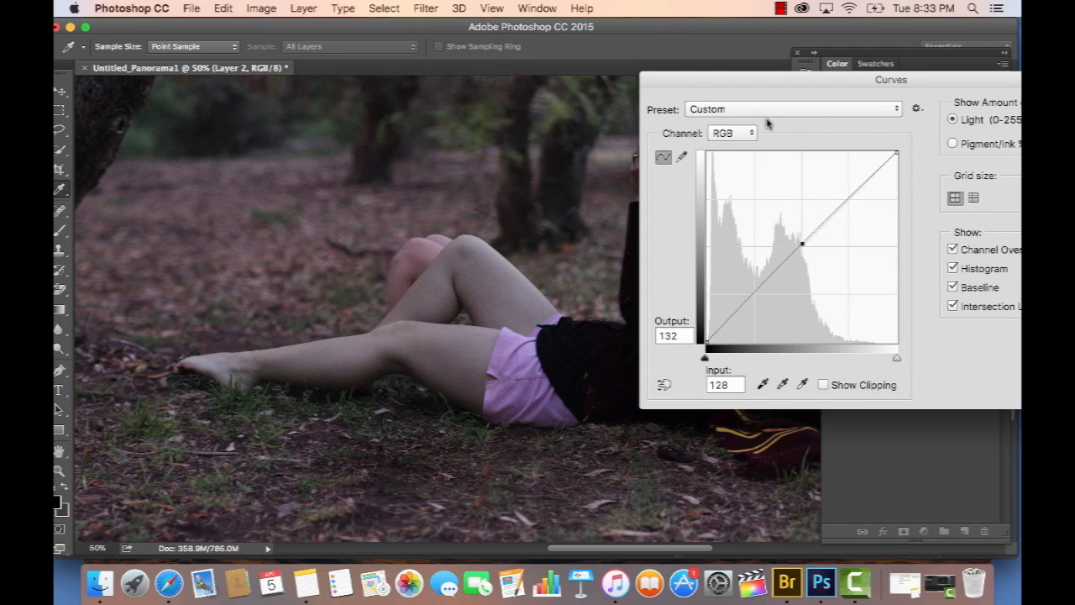
{"action": "left_click", "coordinate": [754, 132]}
{"action": "left_click", "coordinate": [761, 147]}
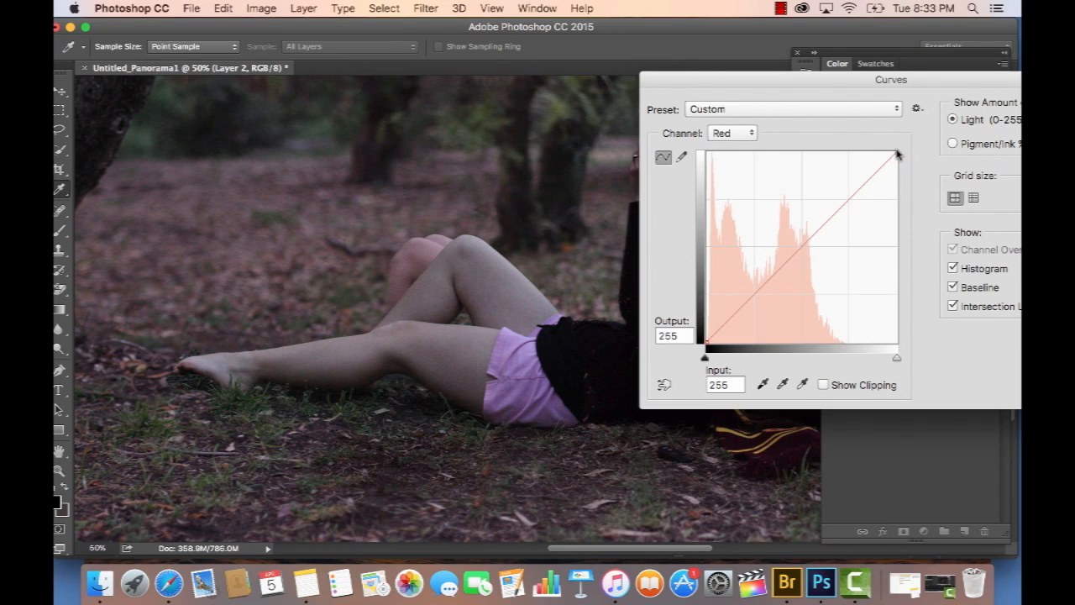
{"action": "left_click_drag", "start_coordinate": [897, 152], "coordinate": [885, 149]}
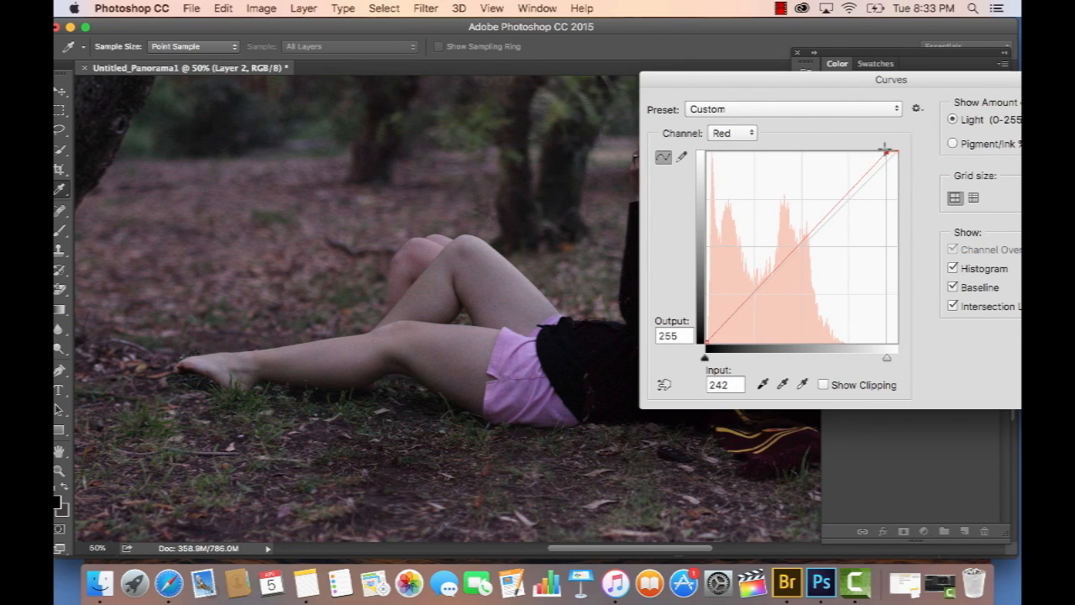
{"action": "left_click_drag", "start_coordinate": [885, 150], "coordinate": [881, 148]}
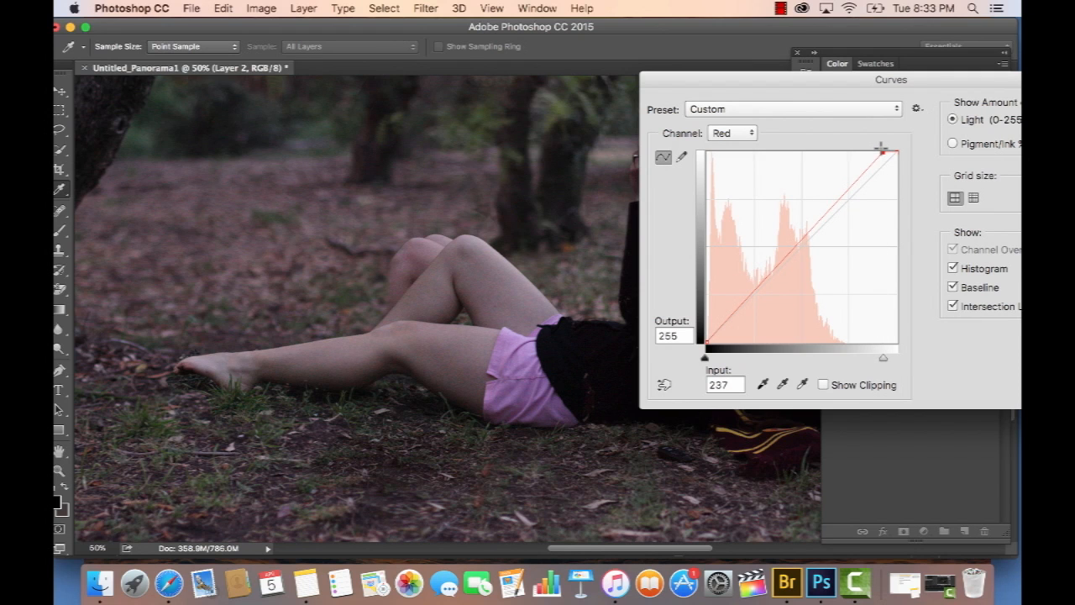
{"action": "key", "text": "Return"}
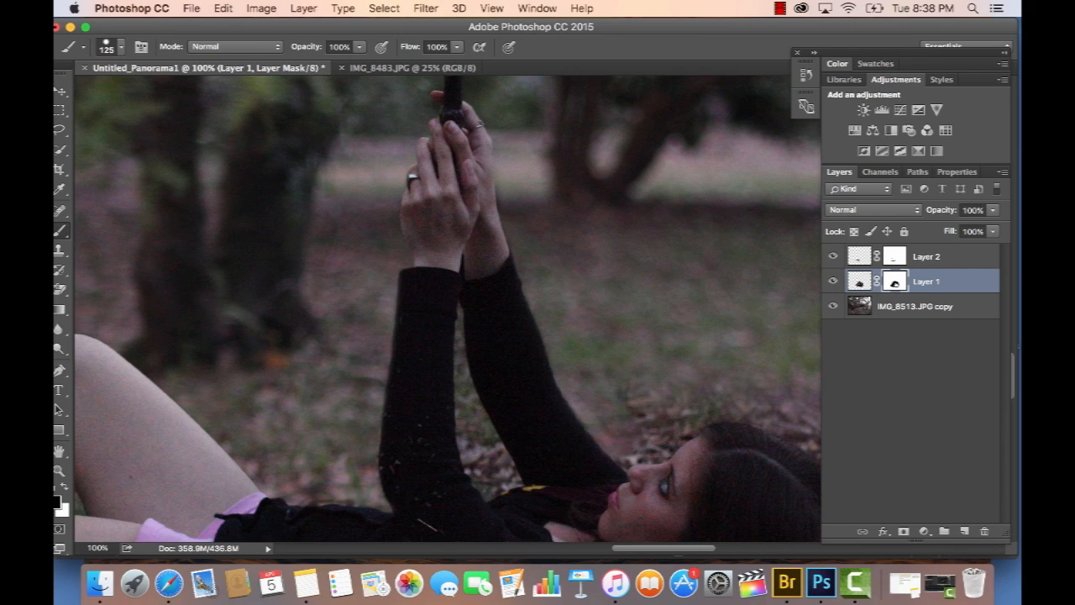
Step: Paint on the Layer 1 mask with a 30 px brush to clean up the leftover background above the woman's hair
{"action": "key", "text": "bracketleft"}
{"action": "key", "text": "bracketleft"}
{"action": "key", "text": "bracketleft"}
{"action": "key", "text": "bracketleft"}
{"action": "key", "text": "bracketleft"}
{"action": "key", "text": "bracketleft"}
{"action": "key", "text": "bracketleft"}
{"action": "key", "text": "bracketleft"}
{"action": "key", "text": "bracketleft"}
{"action": "key", "text": "bracketleft"}
{"action": "key", "text": "super+plus"}
{"action": "mouse_move", "coordinate": [561, 329]}
{"action": "left_mouse_down"}
{"action": "mouse_move", "coordinate": [537, 317]}
{"action": "mouse_move", "coordinate": [277, 298]}
{"action": "left_mouse_up"}
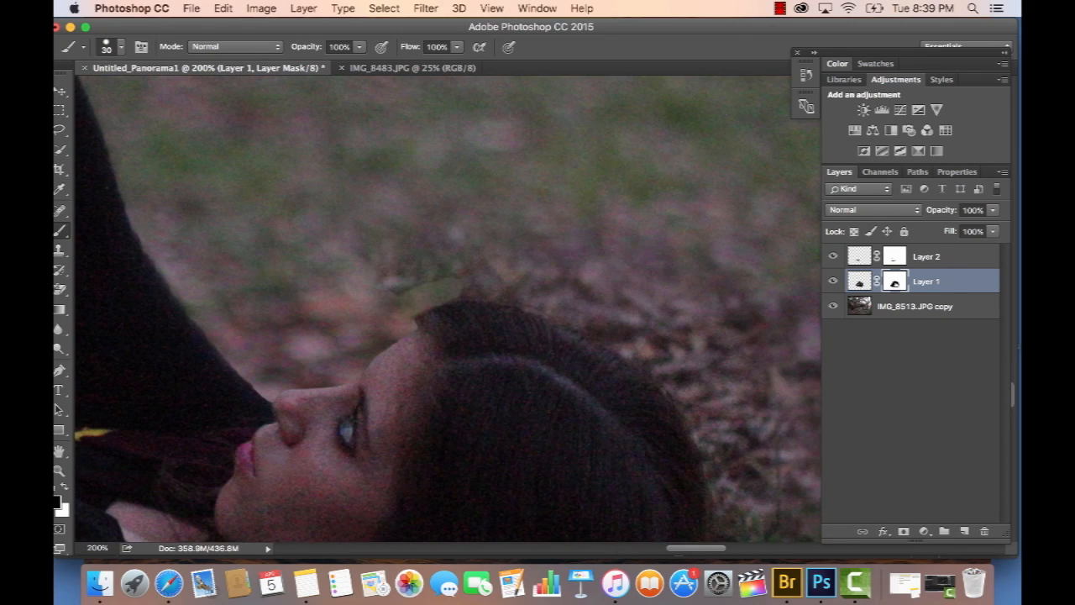
{"action": "mouse_move", "coordinate": [428, 284]}
{"action": "left_mouse_down"}
{"action": "mouse_move", "coordinate": [388, 267]}
{"action": "mouse_move", "coordinate": [406, 239]}
{"action": "mouse_move", "coordinate": [523, 251]}
{"action": "mouse_move", "coordinate": [472, 284]}
{"action": "left_mouse_up"}
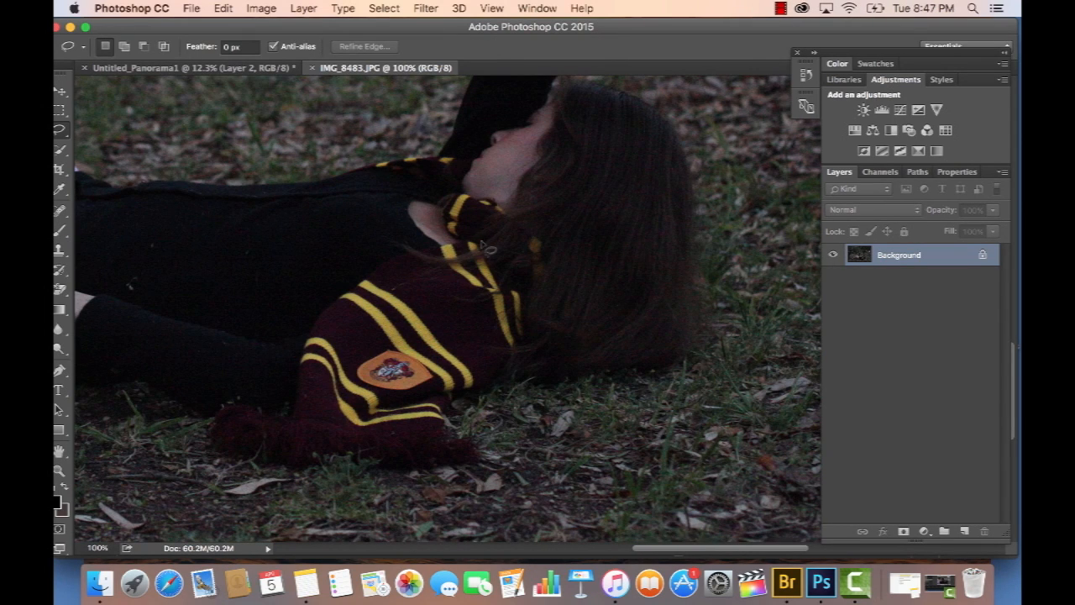
Step: Lasso the striped scarf in IMG_8483.JPG and place a copy in Untitled_Panorama1 beside the woman's neck and existing scarf
{"action": "mouse_move", "coordinate": [373, 282]}
{"action": "left_mouse_down"}
{"action": "mouse_move", "coordinate": [331, 295]}
{"action": "mouse_move", "coordinate": [268, 387]}
{"action": "left_mouse_up"}
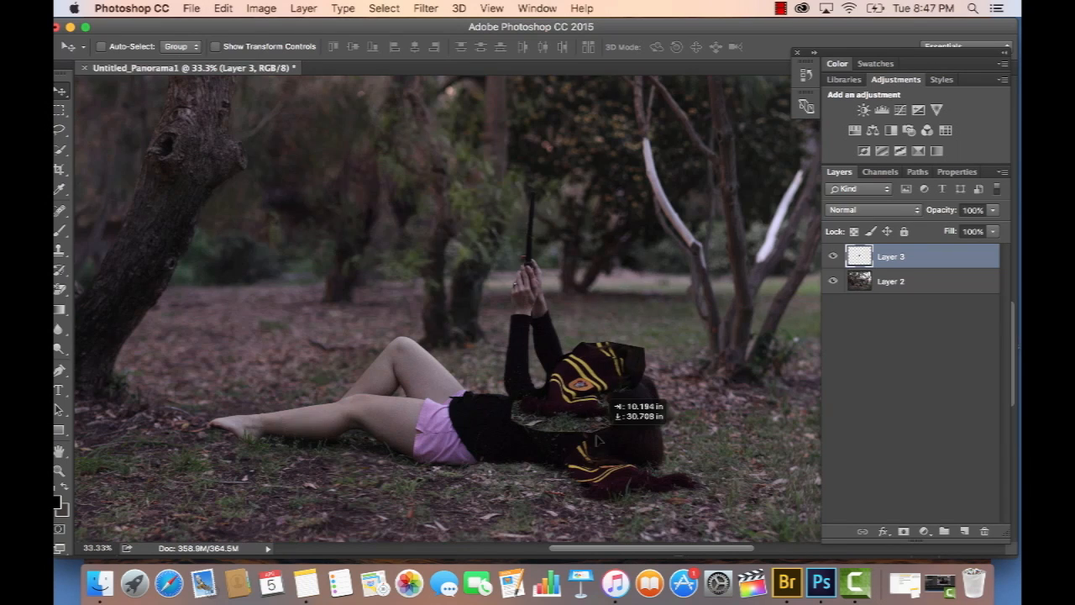
{"action": "left_click_drag", "start_coordinate": [605, 395], "coordinate": [592, 519]}
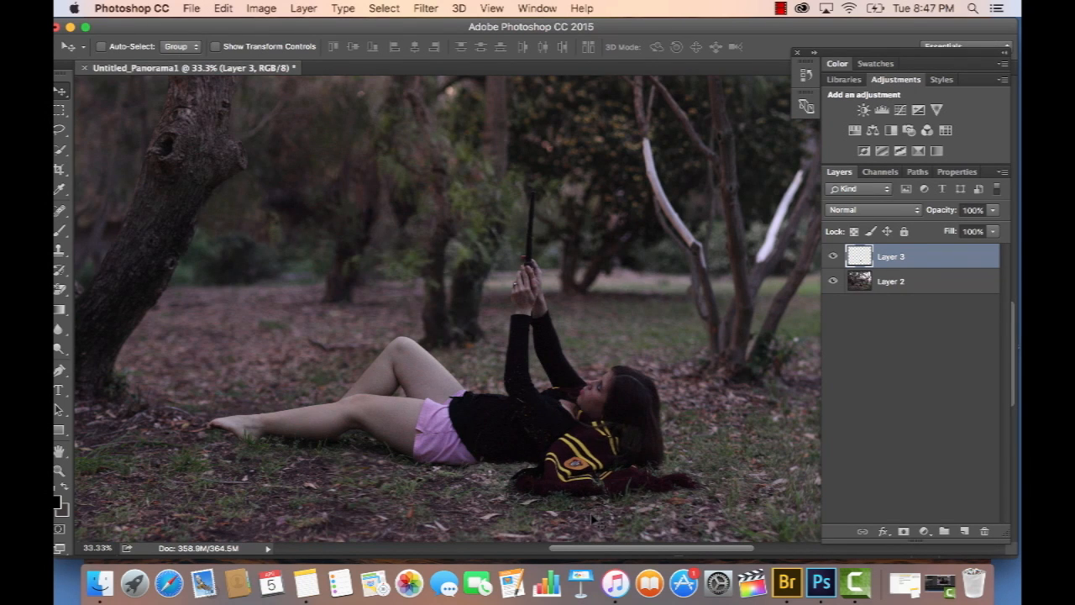
{"action": "key", "text": "super+plus"}
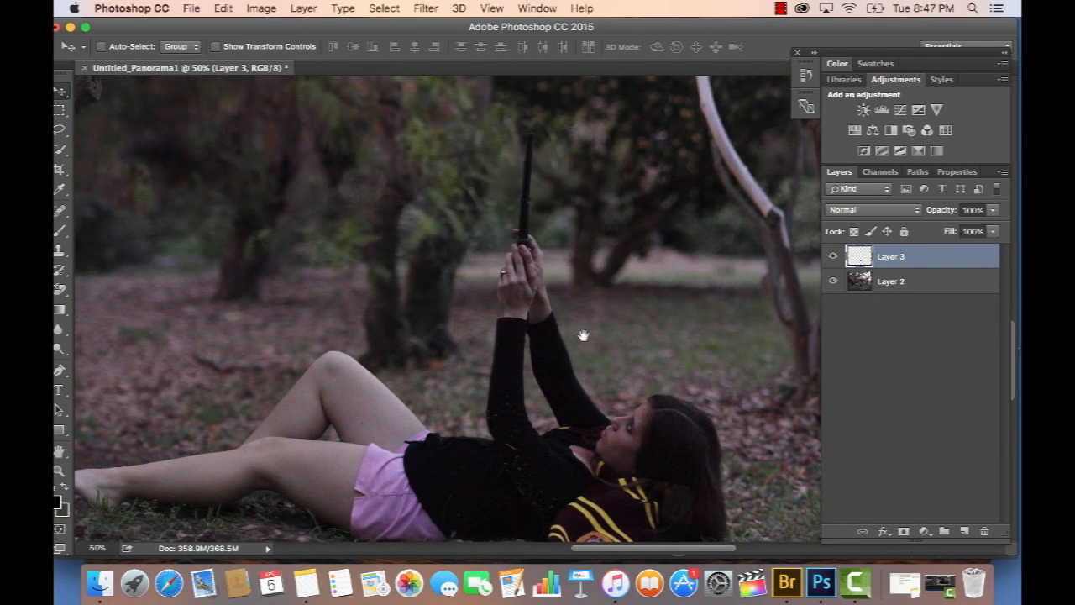
{"action": "left_click_drag", "start_coordinate": [583, 335], "coordinate": [638, 486]}
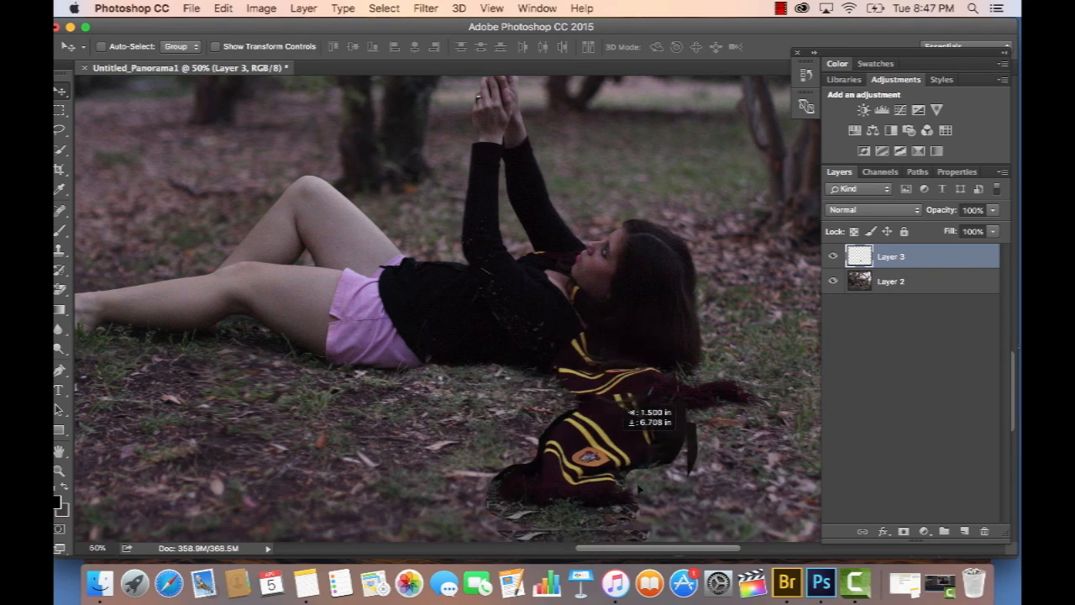
{"action": "mouse_move", "coordinate": [622, 401]}
{"action": "left_mouse_down"}
{"action": "mouse_move", "coordinate": [669, 468]}
{"action": "mouse_move", "coordinate": [640, 405]}
{"action": "left_mouse_up"}
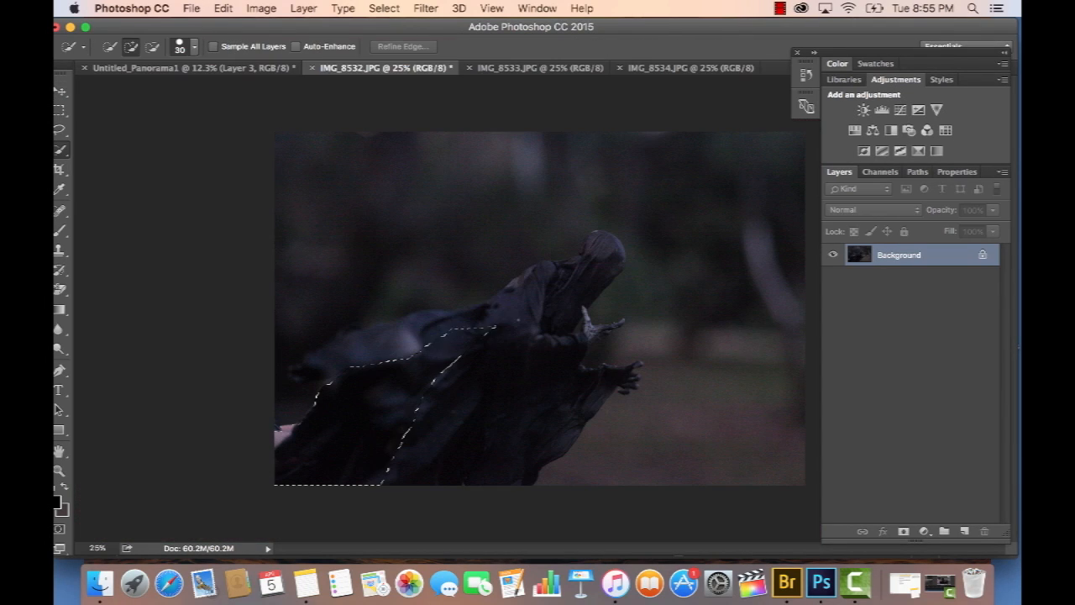
Step: Quick-select the cloaked figure in IMG_8532.JPG, paste it into Untitled_Panorama1 and move it above the lying woman
{"action": "left_click_drag", "start_coordinate": [451, 363], "coordinate": [595, 302]}
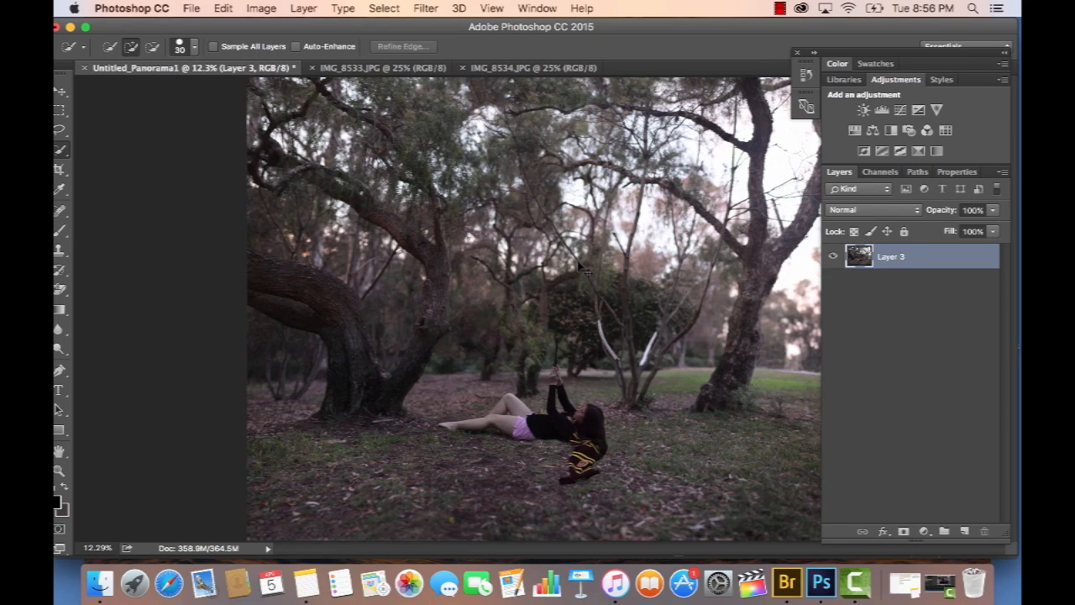
{"action": "key", "text": "ctrl+v"}
{"action": "key", "text": "v"}
{"action": "left_click_drag", "start_coordinate": [564, 286], "coordinate": [473, 236]}
Step: Free-transform the pasted cloaked figure, rotating it to hover over the woman's raised wand and adjusting its size
{"action": "key", "text": "ctrl+t"}
{"action": "left_click_drag", "start_coordinate": [565, 184], "coordinate": [540, 298]}
{"action": "key", "text": "Return"}
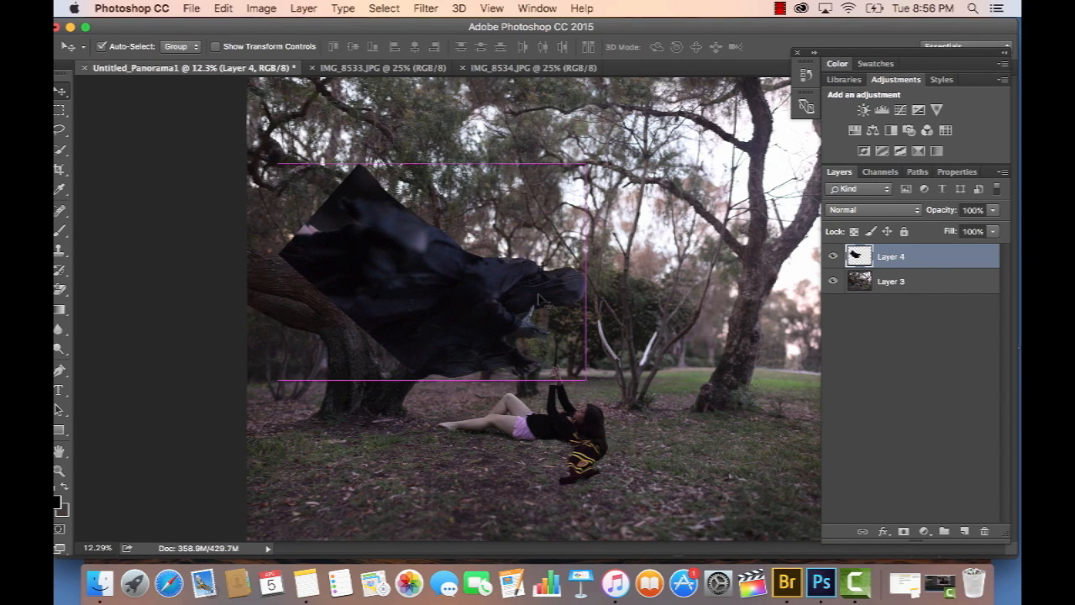
{"action": "key", "text": "ctrl+t"}
{"action": "left_click_drag", "start_coordinate": [591, 162], "coordinate": [578, 172]}
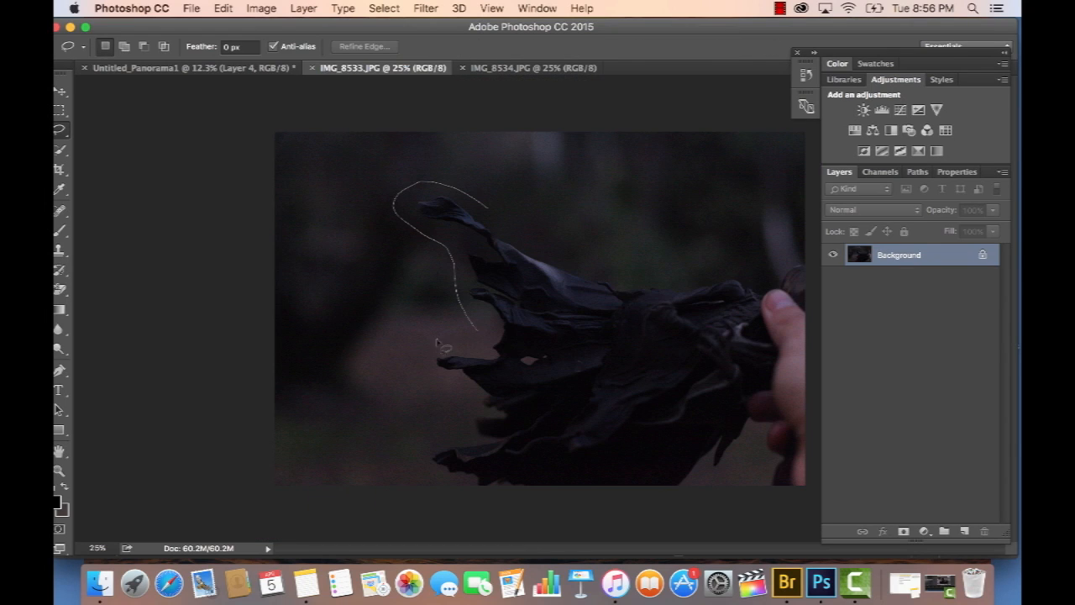
Step: Outline the ragged black cloth in IMG_8533.JPG with a Lasso selection, leaving out the hand holding it
{"action": "left_click_drag", "start_coordinate": [490, 523], "coordinate": [630, 499]}
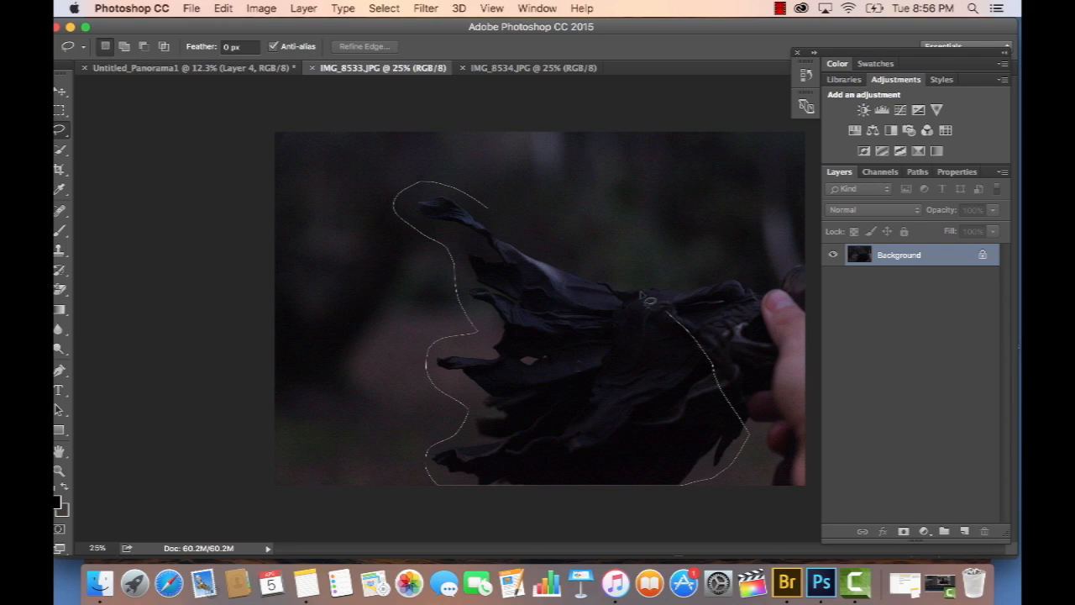
{"action": "left_click_drag", "start_coordinate": [629, 288], "coordinate": [623, 286]}
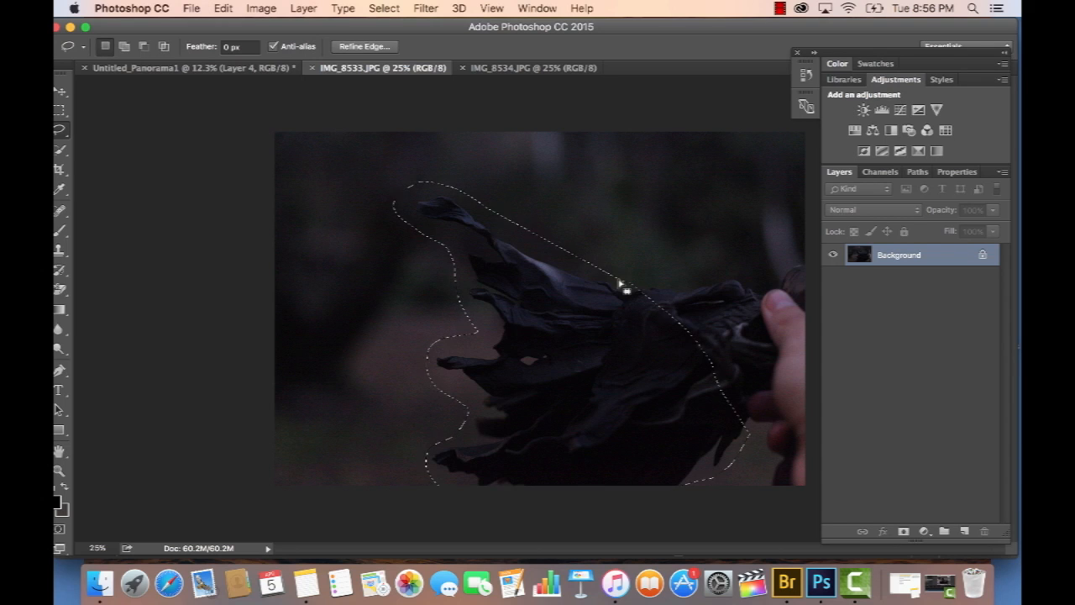
Step: Close IMG_8533.JPG, paste the cut-out cloth into Untitled_Panorama1, and place it over the cloak's trailing end, rotated about 37°
{"action": "left_click", "coordinate": [312, 67]}
{"action": "key", "text": "super+v"}
{"action": "key", "text": "v"}
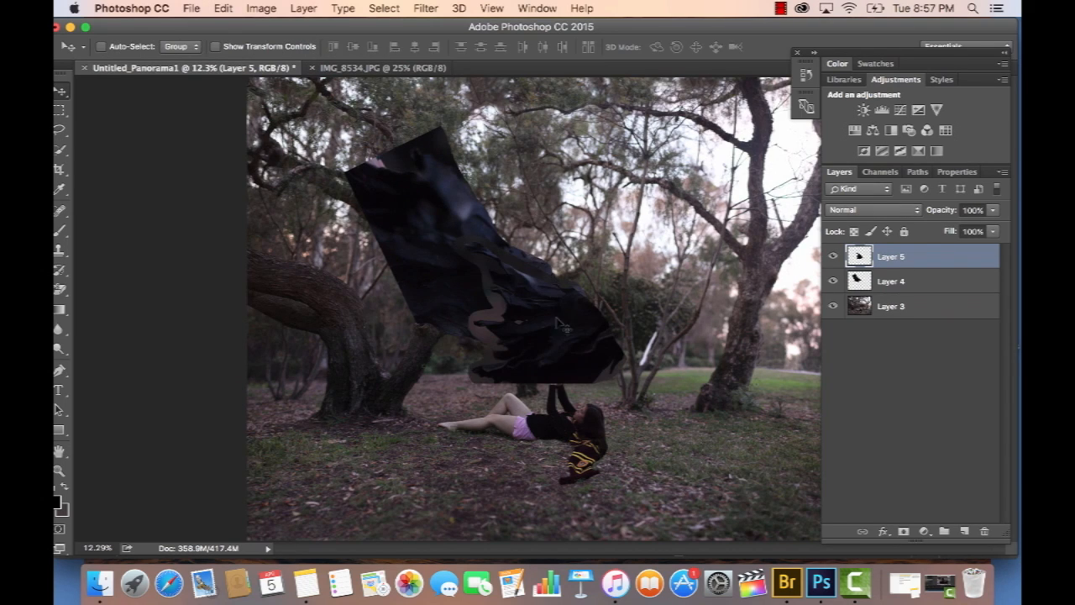
{"action": "left_click_drag", "start_coordinate": [535, 203], "coordinate": [472, 163]}
{"action": "key", "text": "super+t"}
{"action": "left_click_drag", "start_coordinate": [571, 276], "coordinate": [480, 329]}
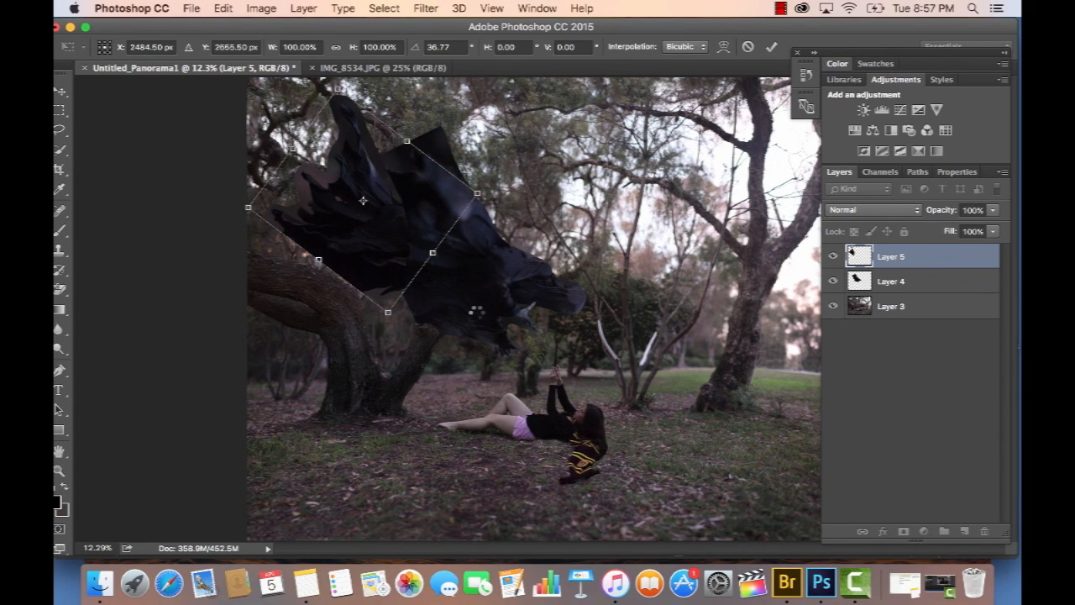
{"action": "key", "text": "Return"}
Step: Enlarge the pasted cloth on Layer 5 with Free Transform and position it so it extends the flying cloak
{"action": "key", "text": "super+t"}
{"action": "left_click_drag", "start_coordinate": [418, 288], "coordinate": [618, 215]}
{"action": "key", "text": "Return"}
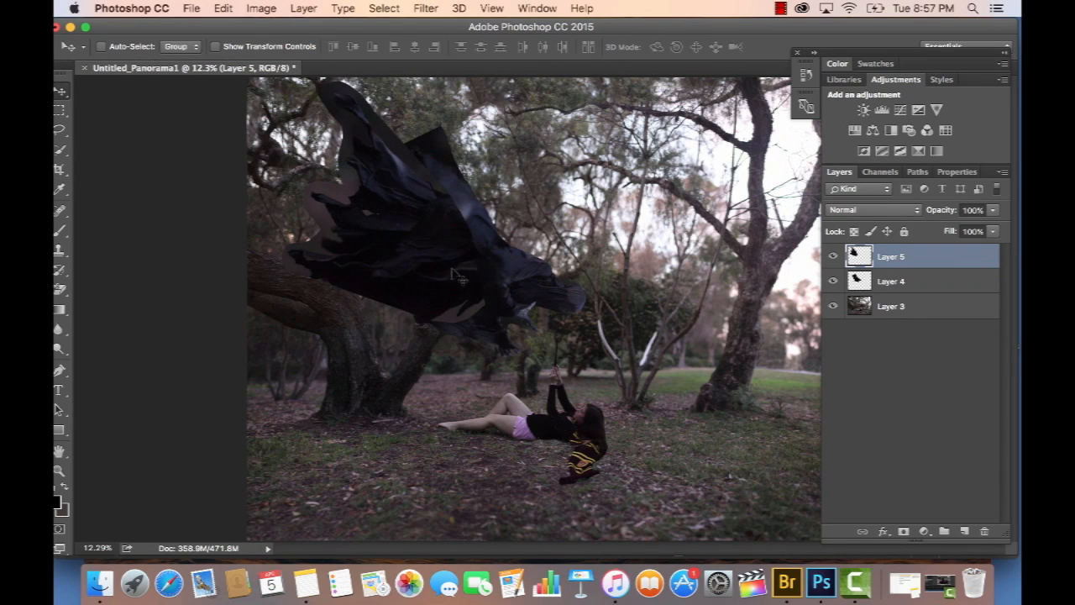
{"action": "mouse_move", "coordinate": [458, 277]}
{"action": "left_mouse_down"}
{"action": "mouse_move", "coordinate": [450, 235]}
{"action": "mouse_move", "coordinate": [470, 252]}
{"action": "left_mouse_up"}
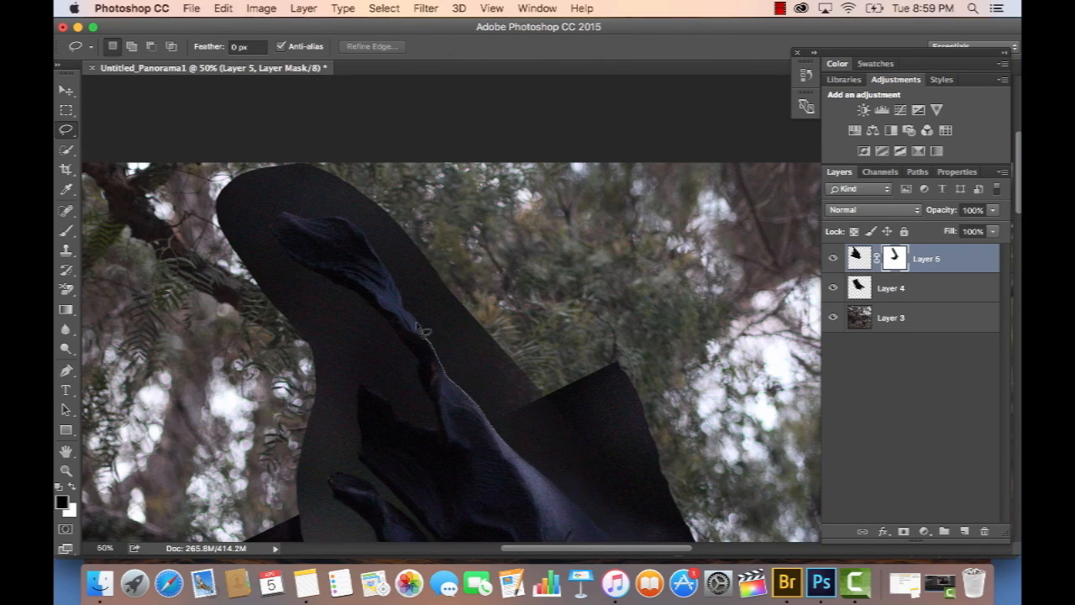
Step: Lasso the leftover background around the cloth's ragged edges and paint it out in black on the Layer 5 mask
{"action": "left_click_drag", "start_coordinate": [426, 332], "coordinate": [336, 227]}
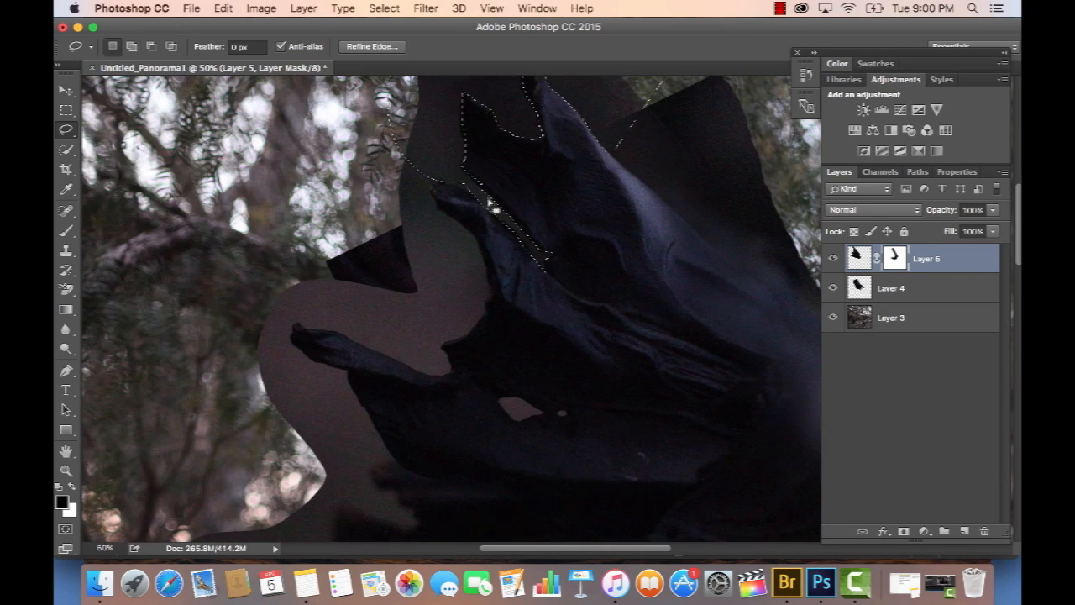
{"action": "mouse_move", "coordinate": [403, 373]}
{"action": "left_mouse_down"}
{"action": "mouse_move", "coordinate": [470, 336]}
{"action": "mouse_move", "coordinate": [488, 267]}
{"action": "mouse_move", "coordinate": [438, 199]}
{"action": "left_mouse_up"}
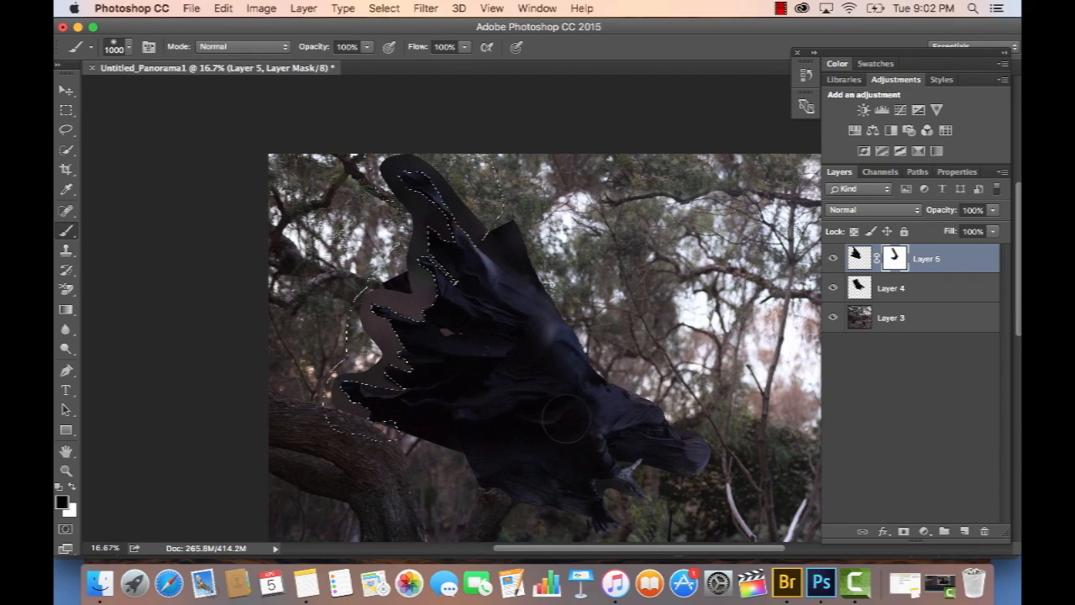
{"action": "mouse_move", "coordinate": [489, 424]}
{"action": "left_mouse_down"}
{"action": "mouse_move", "coordinate": [361, 395]}
{"action": "mouse_move", "coordinate": [437, 206]}
{"action": "mouse_move", "coordinate": [391, 164]}
{"action": "left_mouse_up"}
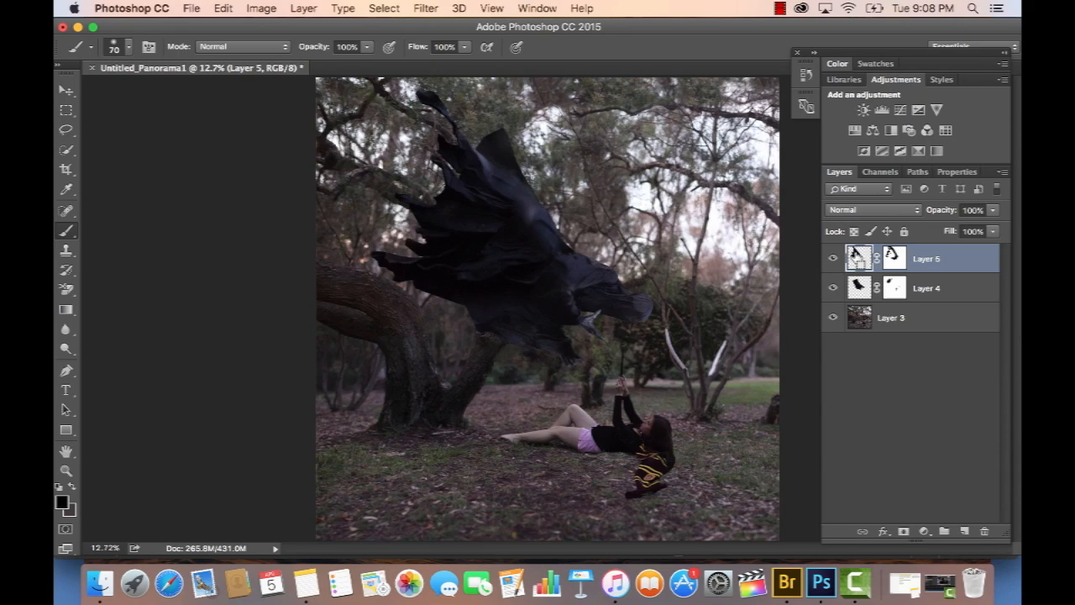
Step: Brighten the cloth on Layer 5 with Curves, raising the RGB midtones to input 101, output 156
{"action": "key", "text": "super+m"}
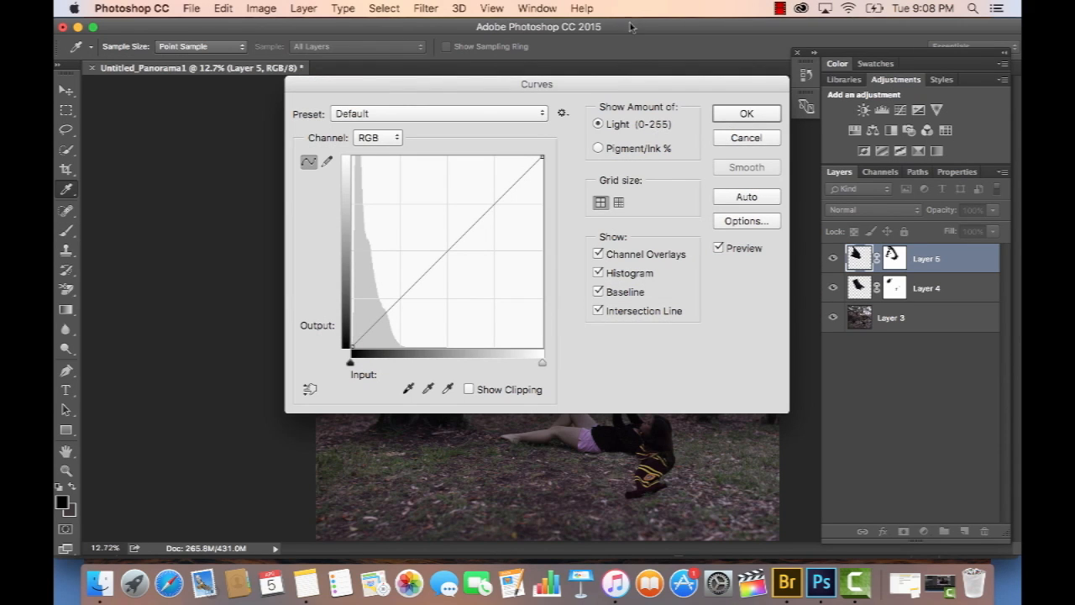
{"action": "left_click_drag", "start_coordinate": [631, 28], "coordinate": [456, 28]}
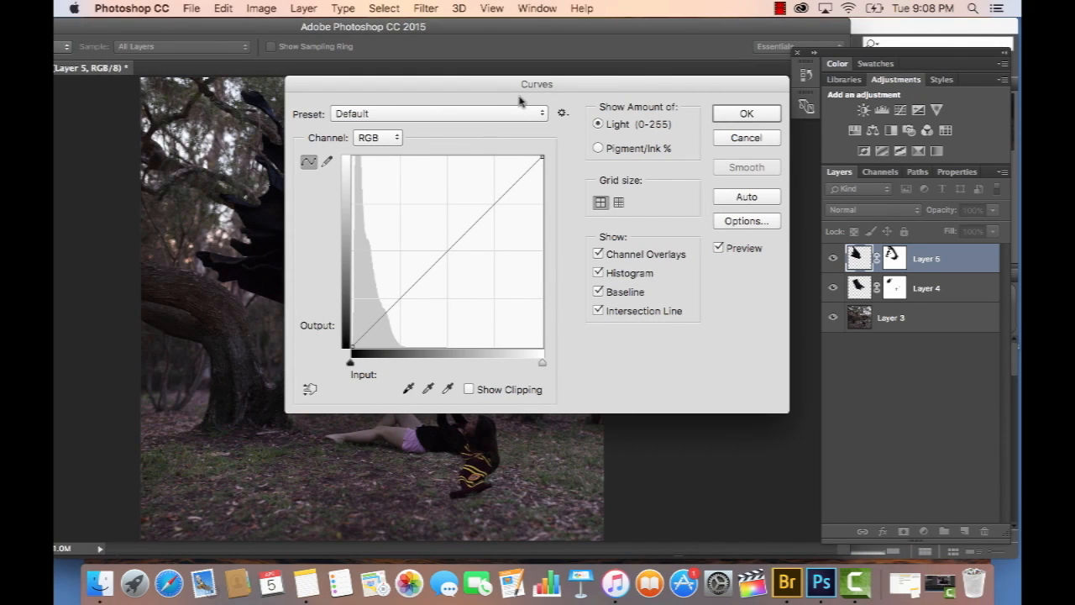
{"action": "left_click_drag", "start_coordinate": [520, 89], "coordinate": [841, 47]}
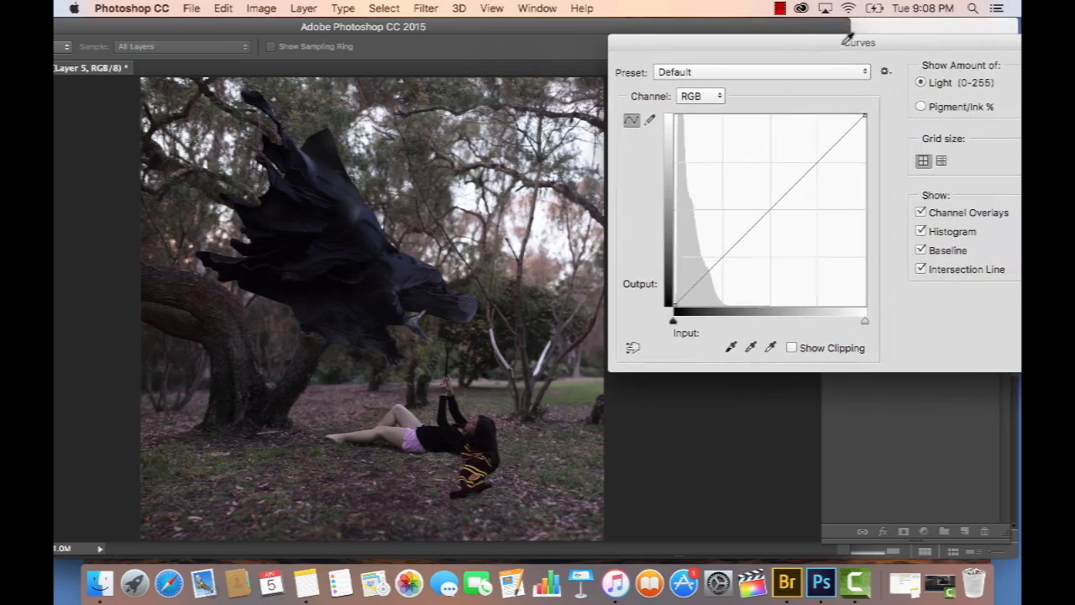
{"action": "left_click", "coordinate": [766, 205]}
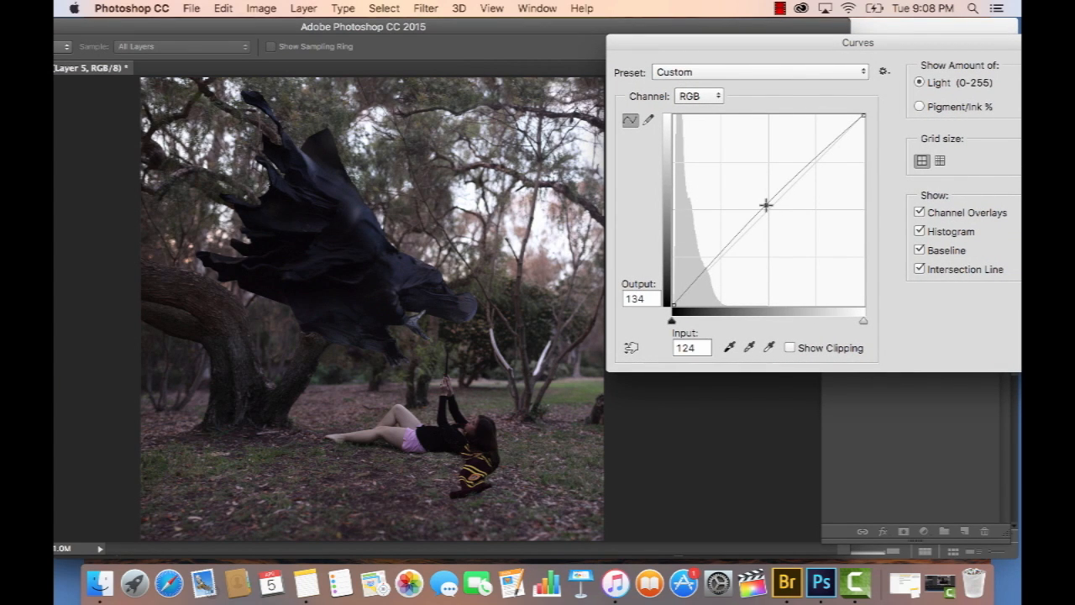
{"action": "left_click_drag", "start_coordinate": [766, 205], "coordinate": [749, 187]}
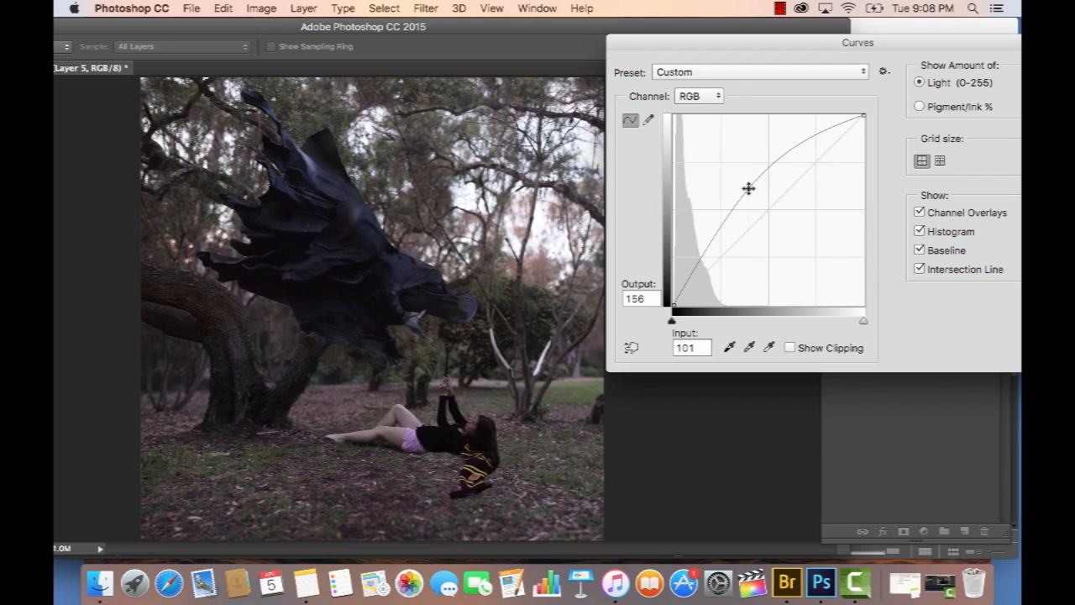
{"action": "key", "text": "super+z"}
{"action": "key", "text": "super+z"}
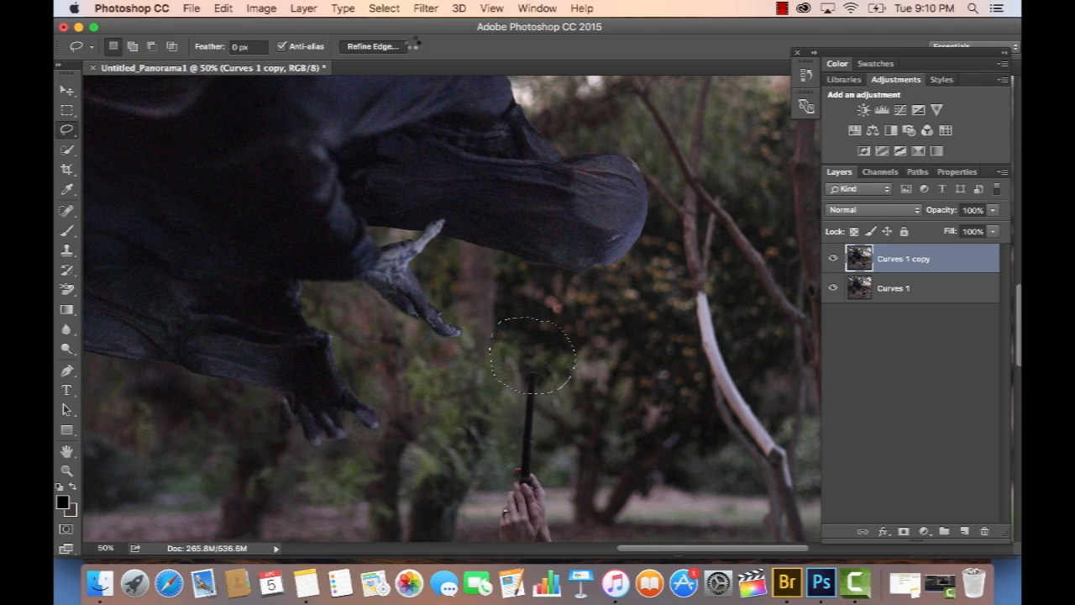
Step: Refine the edge of the round selection at the wand tip with Smooth 95 and Feather 67.7 px
{"action": "left_click", "coordinate": [397, 46]}
{"action": "left_click", "coordinate": [796, 232]}
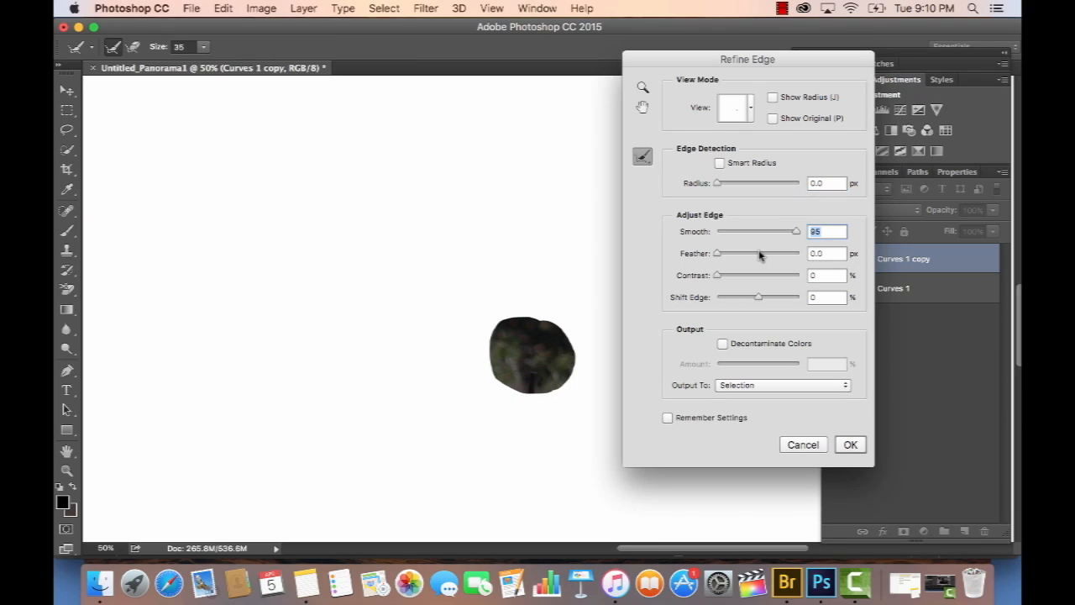
{"action": "left_click", "coordinate": [760, 253]}
{"action": "left_click_drag", "start_coordinate": [760, 255], "coordinate": [765, 255]}
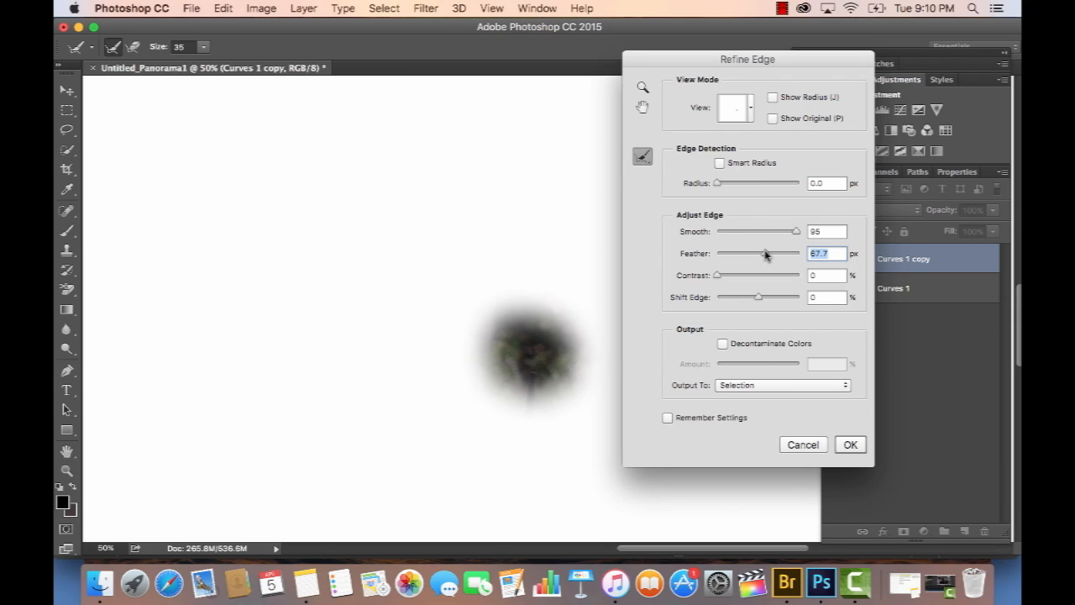
{"action": "key", "text": "Return"}
Step: Add a Curves adjustment to the wand-tip selection, raising the RGB midtones and lifting the black point to output 83
{"action": "left_click", "coordinate": [900, 110]}
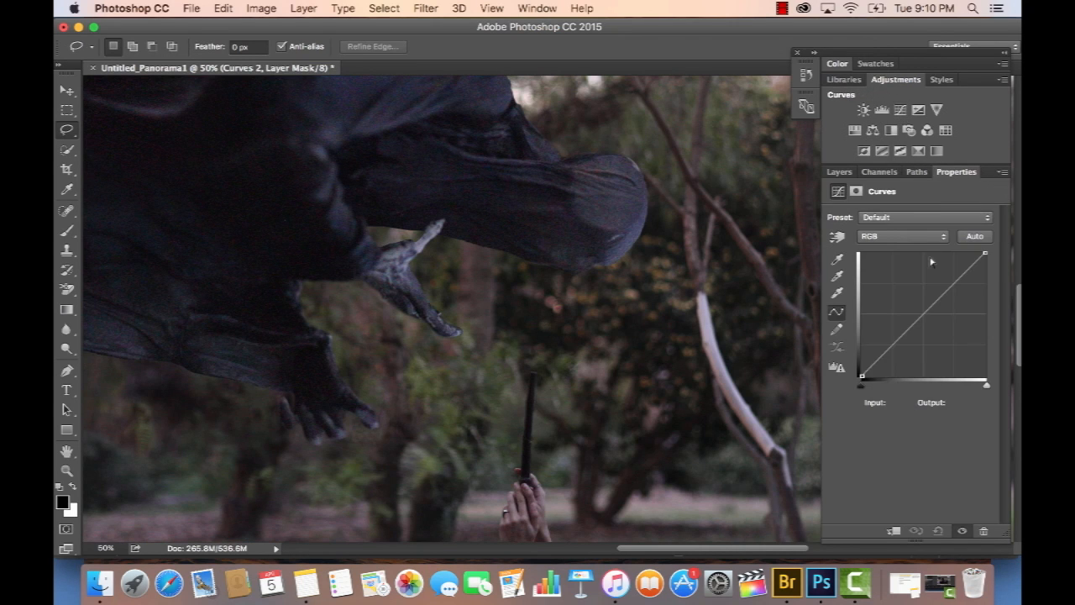
{"action": "left_click_drag", "start_coordinate": [914, 304], "coordinate": [899, 282]}
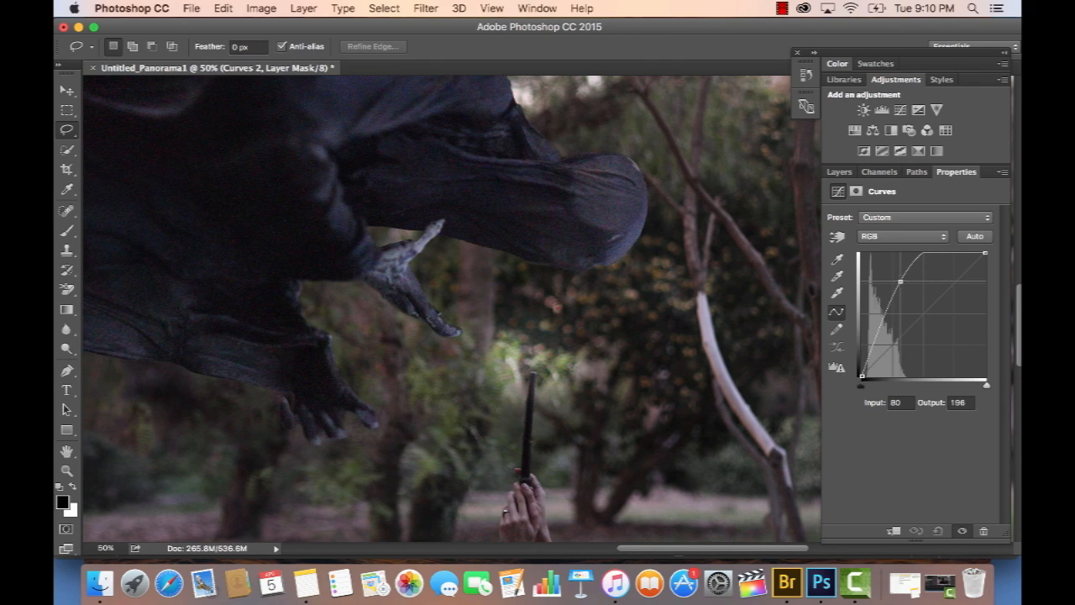
{"action": "left_click_drag", "start_coordinate": [899, 282], "coordinate": [901, 284]}
{"action": "left_click_drag", "start_coordinate": [861, 374], "coordinate": [862, 335]}
Step: Raise the Blue channel's midtones in the wand-tip Curves adjustment to input 121, output 140
{"action": "left_click", "coordinate": [890, 236]}
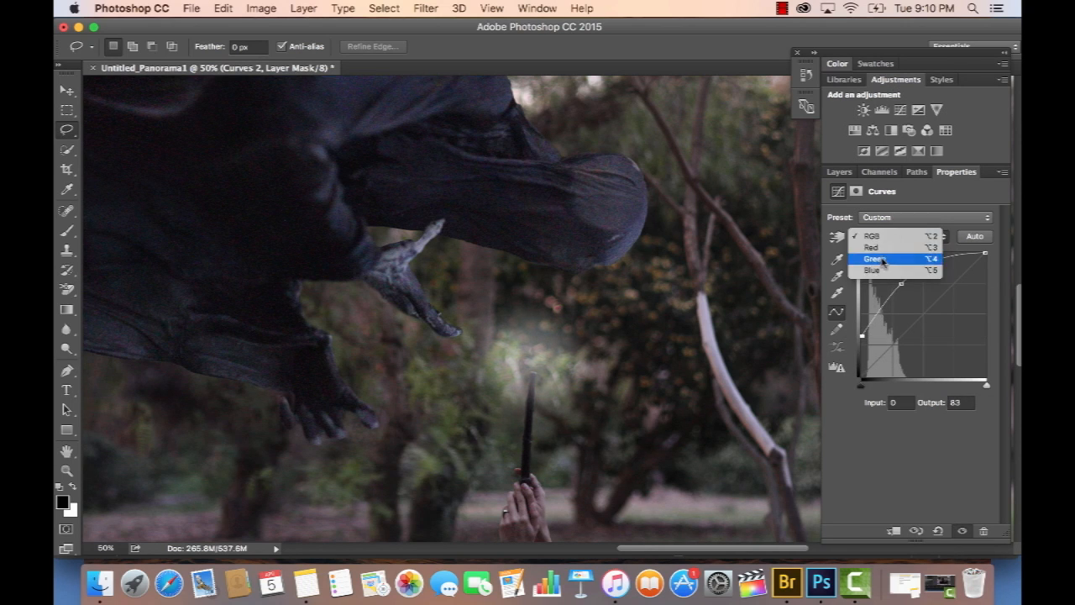
{"action": "left_click", "coordinate": [873, 270]}
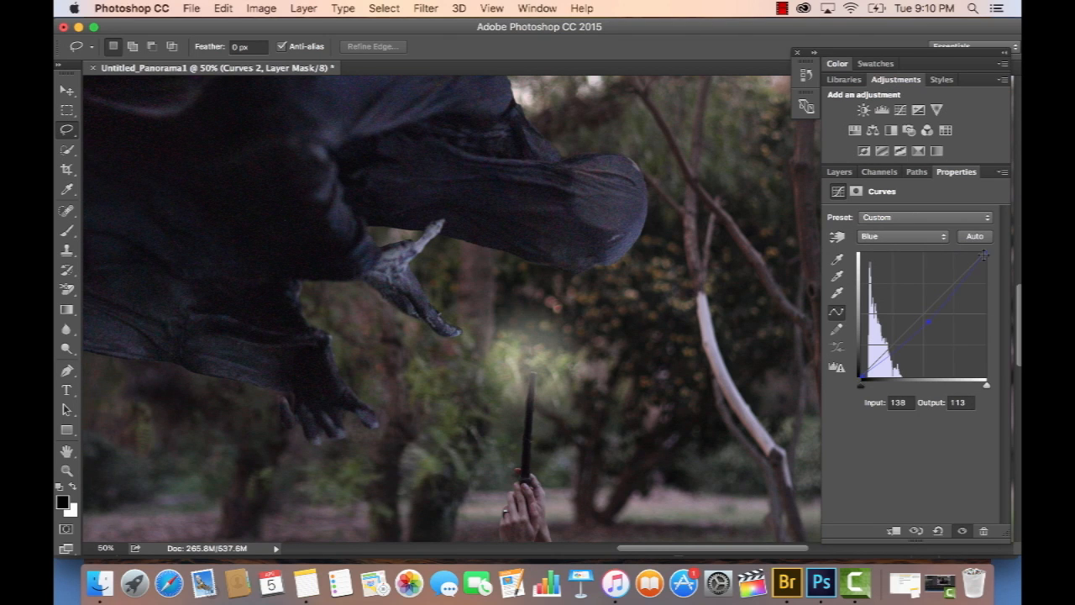
{"action": "left_click_drag", "start_coordinate": [928, 321], "coordinate": [929, 323]}
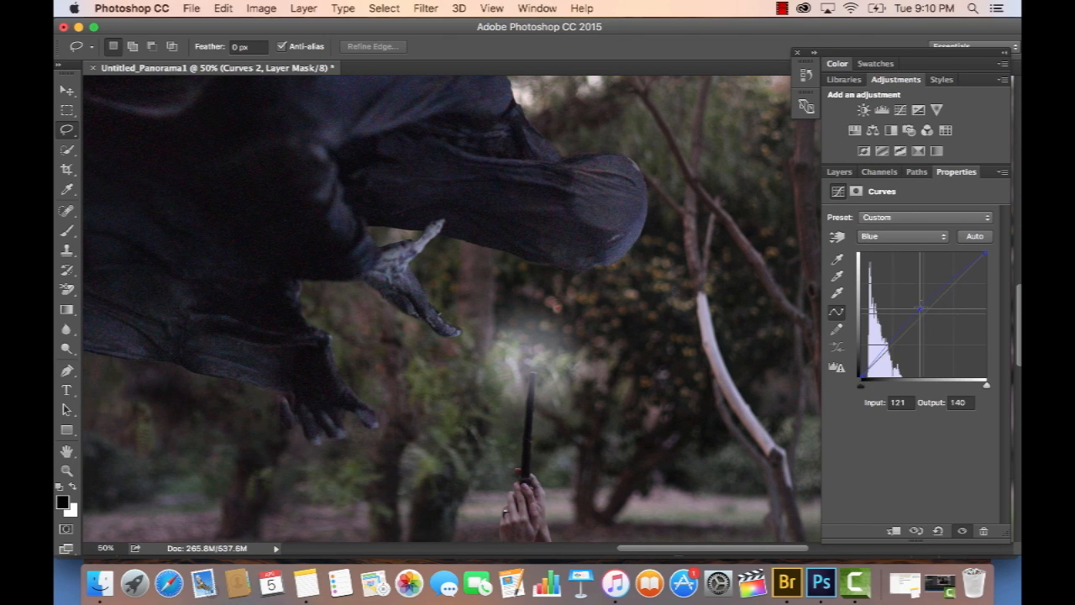
Step: Duplicate the Curves 2 adjustment layer to intensify the wand glow and reduce the copy's fill
{"action": "left_click", "coordinate": [839, 172]}
{"action": "left_click_drag", "start_coordinate": [924, 260], "coordinate": [968, 533]}
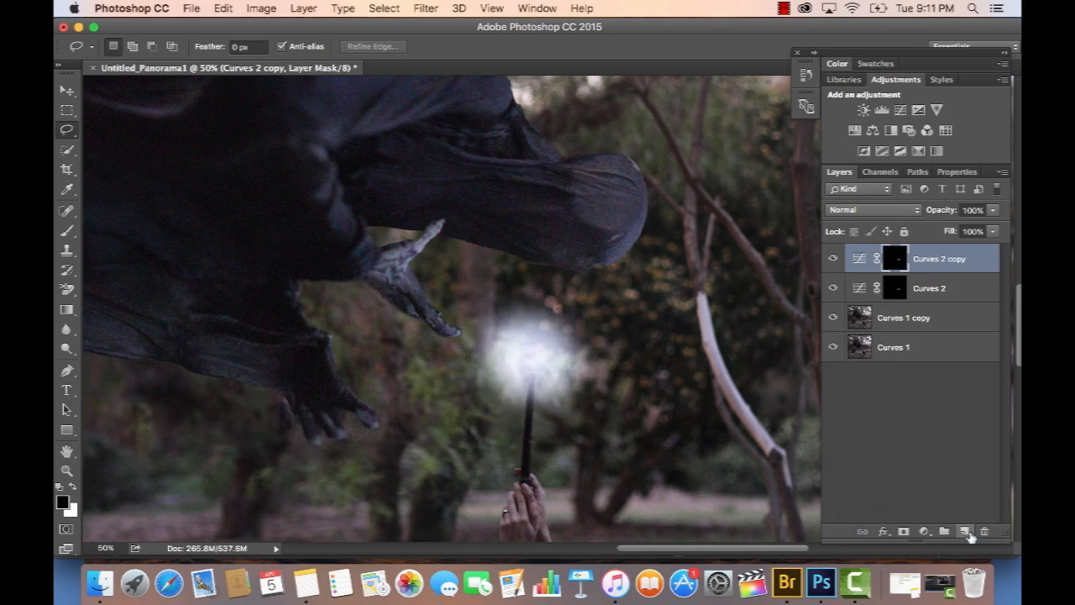
{"action": "left_click", "coordinate": [993, 234]}
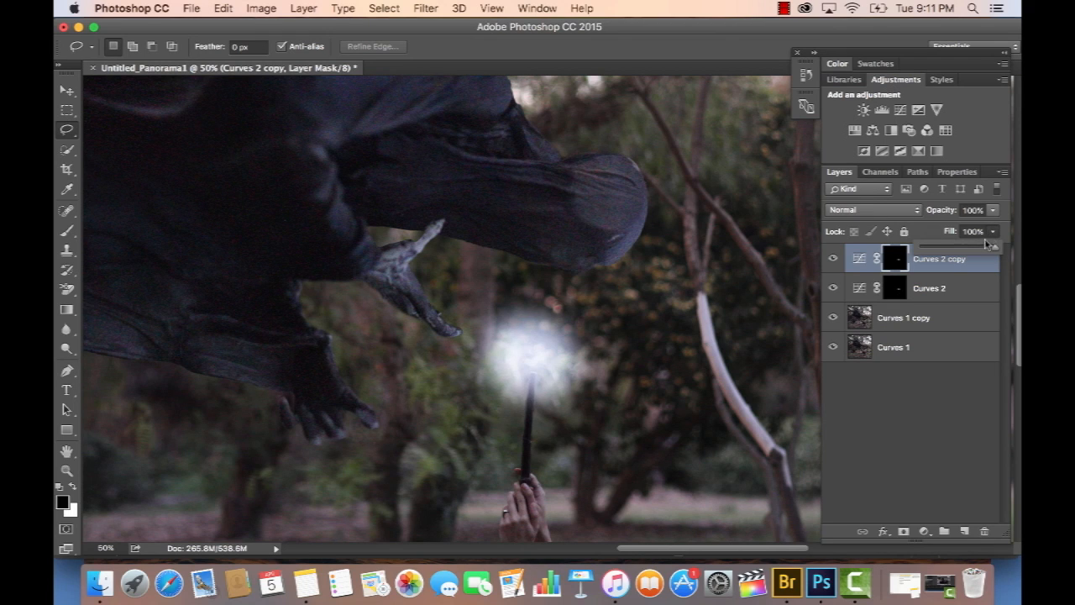
{"action": "left_click_drag", "start_coordinate": [978, 248], "coordinate": [951, 241]}
{"action": "left_click", "coordinate": [995, 210]}
Step: Lasso a wider area around the wand glow and refine its edge with Smooth 96 and Feather 178.8 px
{"action": "mouse_move", "coordinate": [470, 208]}
{"action": "left_mouse_down"}
{"action": "mouse_move", "coordinate": [529, 202]}
{"action": "mouse_move", "coordinate": [588, 370]}
{"action": "mouse_move", "coordinate": [506, 372]}
{"action": "mouse_move", "coordinate": [471, 208]}
{"action": "left_mouse_up"}
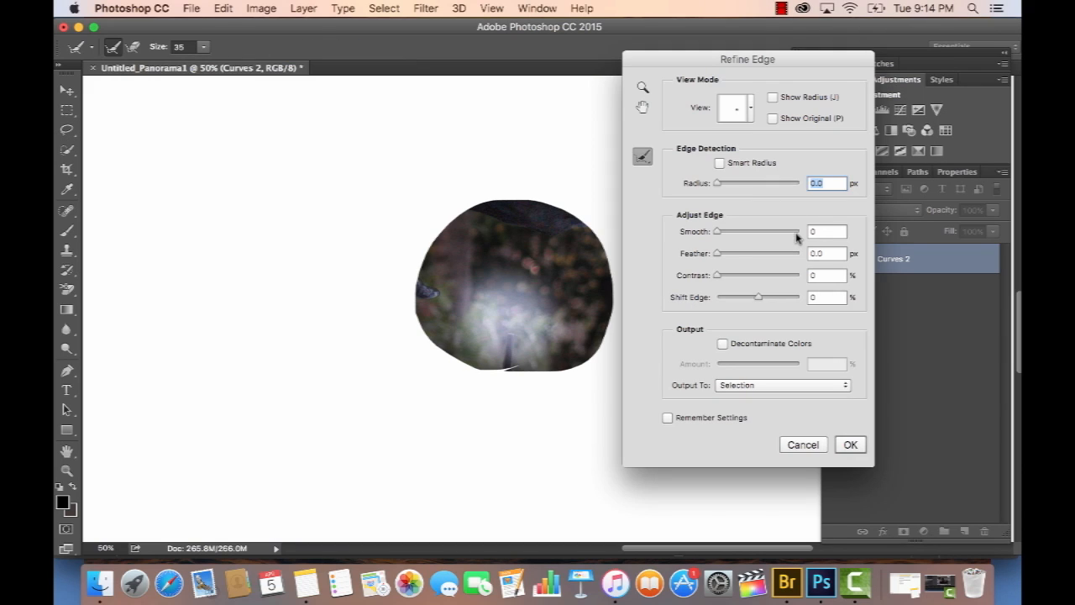
{"action": "left_click", "coordinate": [796, 231]}
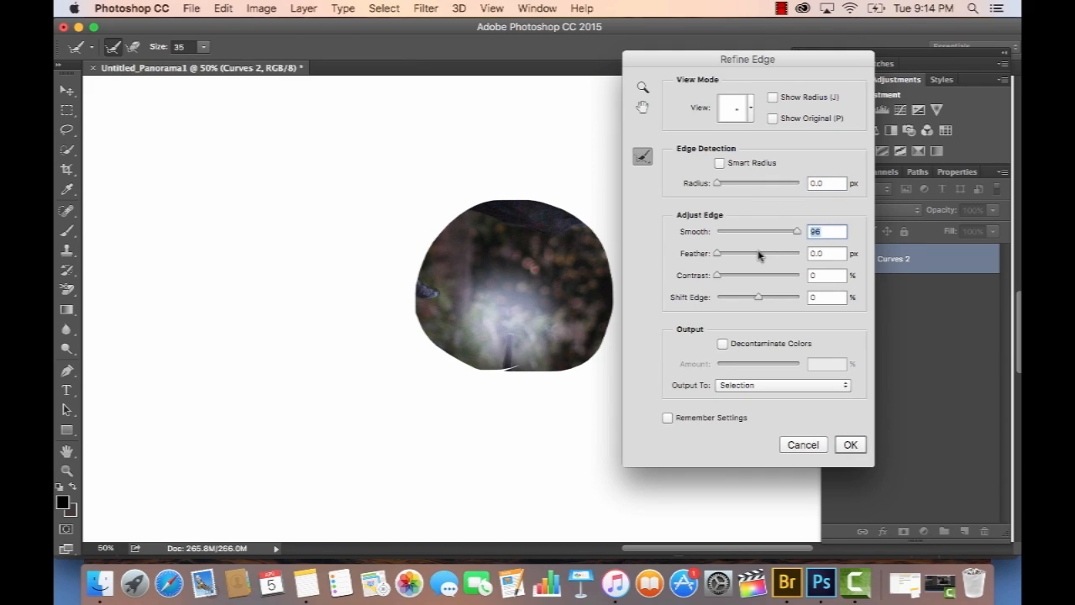
{"action": "left_click_drag", "start_coordinate": [758, 255], "coordinate": [778, 255]}
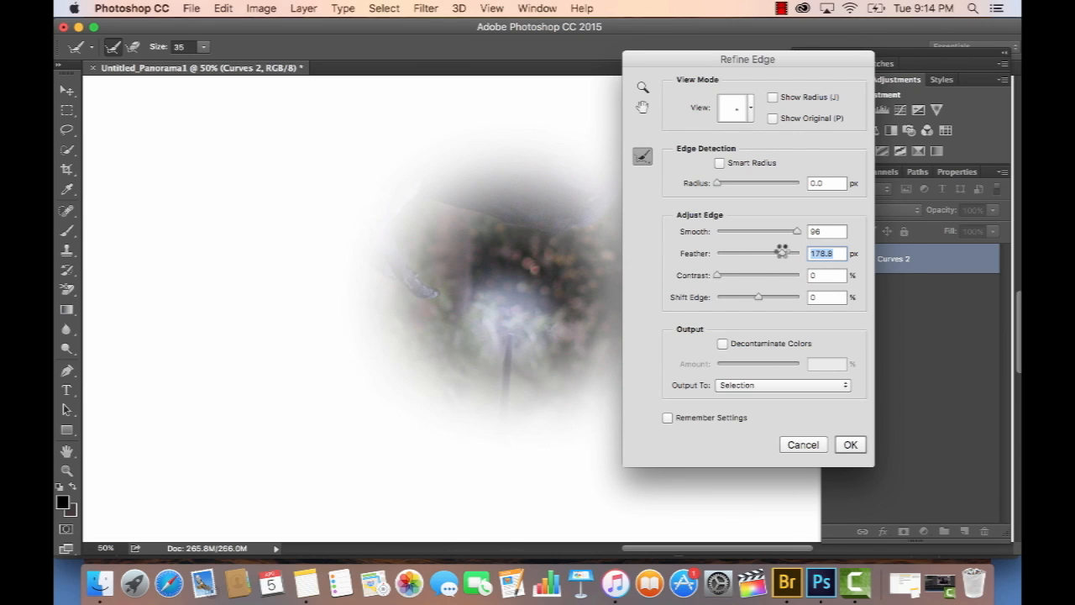
{"action": "key", "text": "Return"}
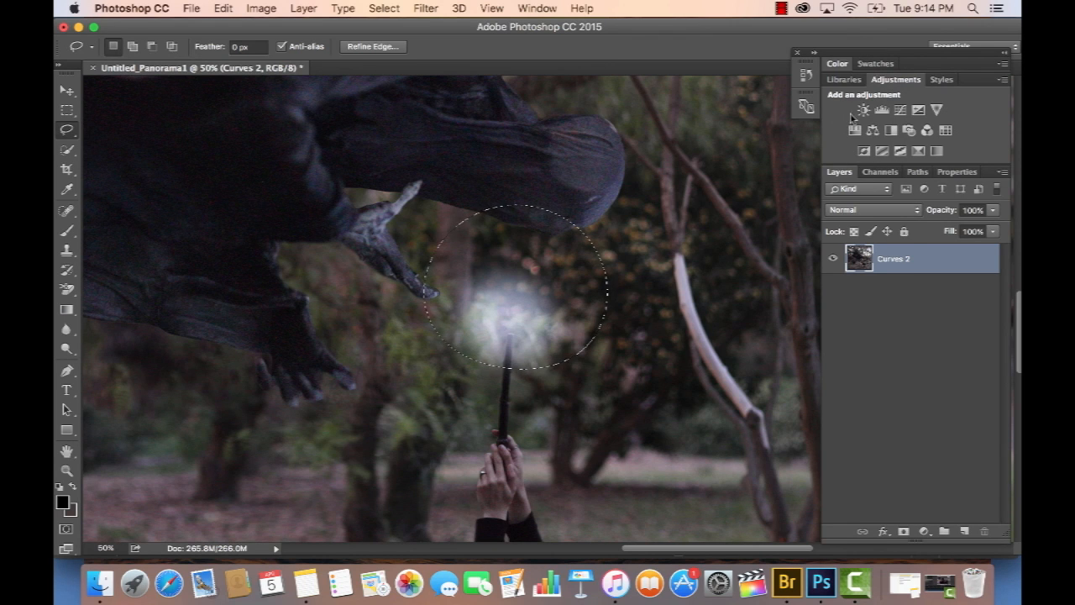
Step: Add a Curves adjustment to the wider glow selection, with RGB midtones at input 111, output 153 and black output 81
{"action": "left_click", "coordinate": [900, 110]}
{"action": "left_click_drag", "start_coordinate": [917, 322], "coordinate": [915, 302]}
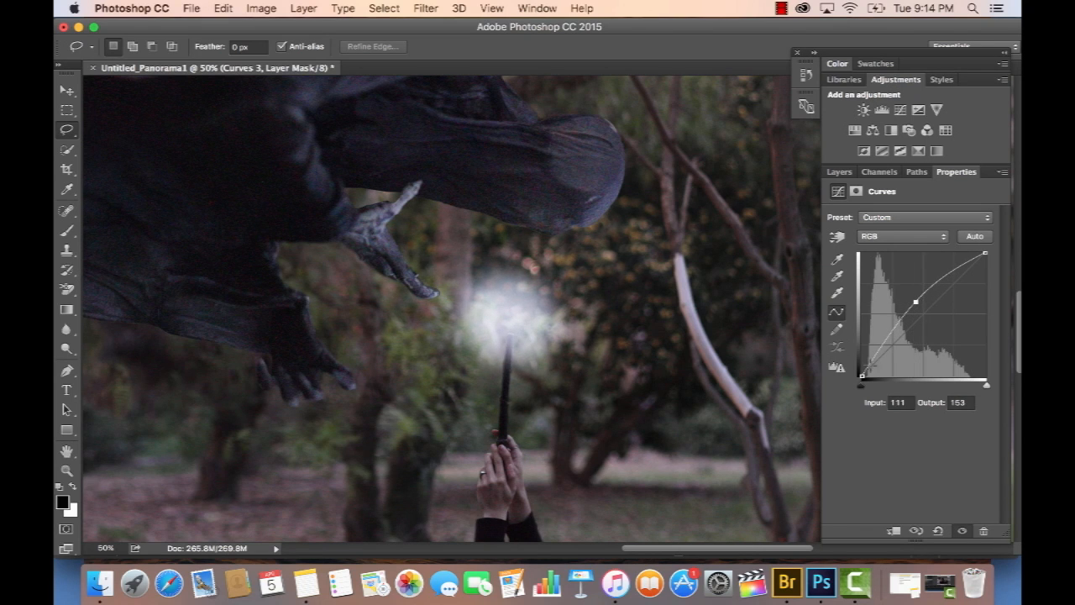
{"action": "left_click_drag", "start_coordinate": [862, 376], "coordinate": [862, 336]}
Step: Raise the Blue channel's midtones in the wider glow's Curves adjustment to tint the light blue
{"action": "left_click", "coordinate": [905, 234]}
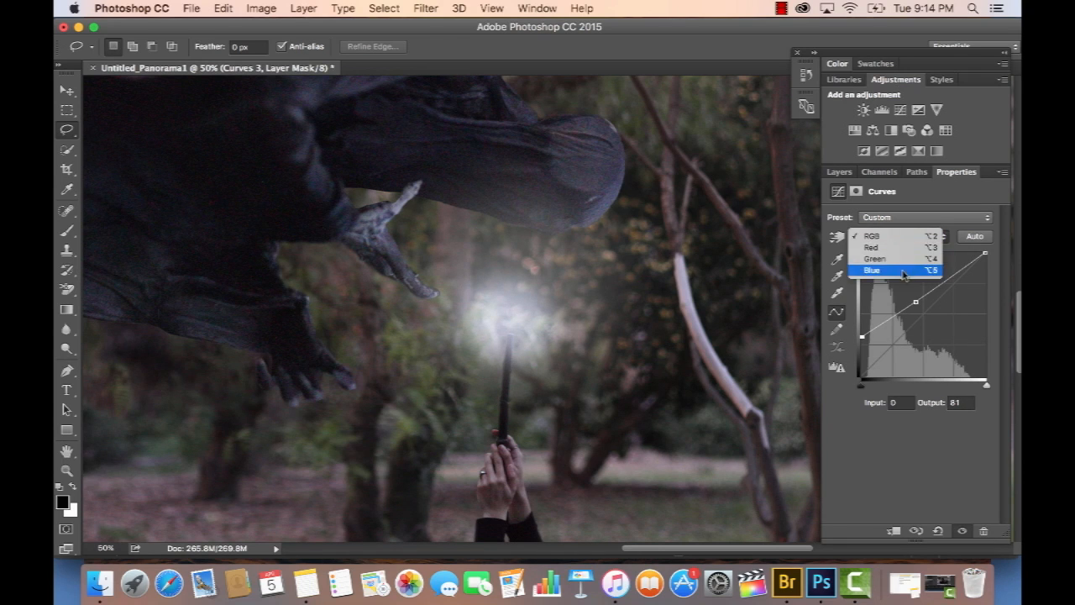
{"action": "left_click", "coordinate": [906, 273]}
{"action": "left_click", "coordinate": [922, 307]}
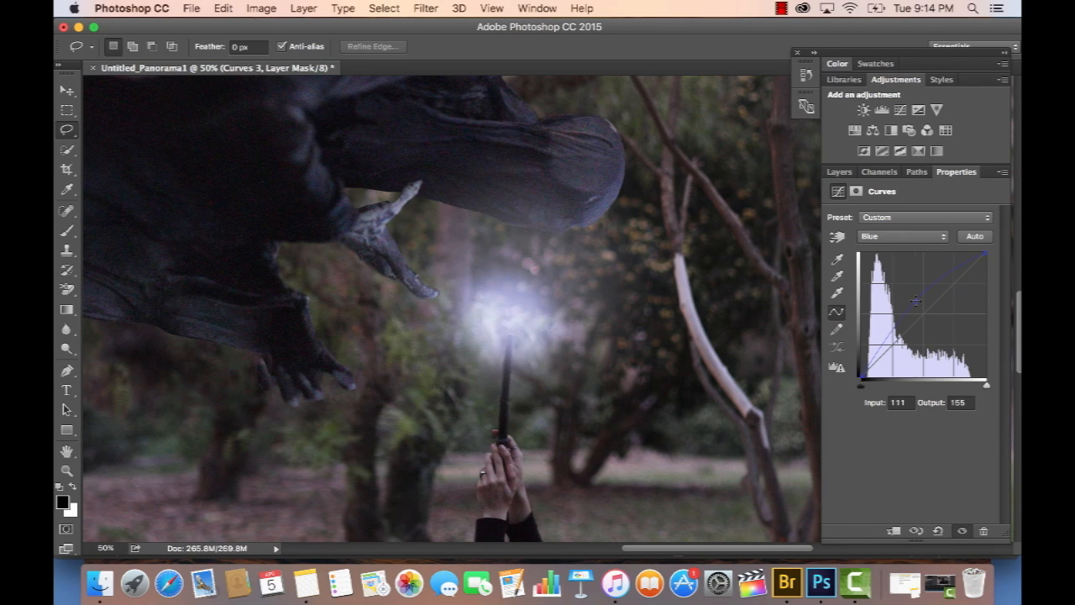
{"action": "left_click", "coordinate": [916, 301]}
{"action": "left_click_drag", "start_coordinate": [915, 301], "coordinate": [913, 297]}
Step: Lower the Red channel's midtones in the wider glow's Curves adjustment to input 138, output 114
{"action": "left_click", "coordinate": [899, 236]}
{"action": "left_click", "coordinate": [878, 203]}
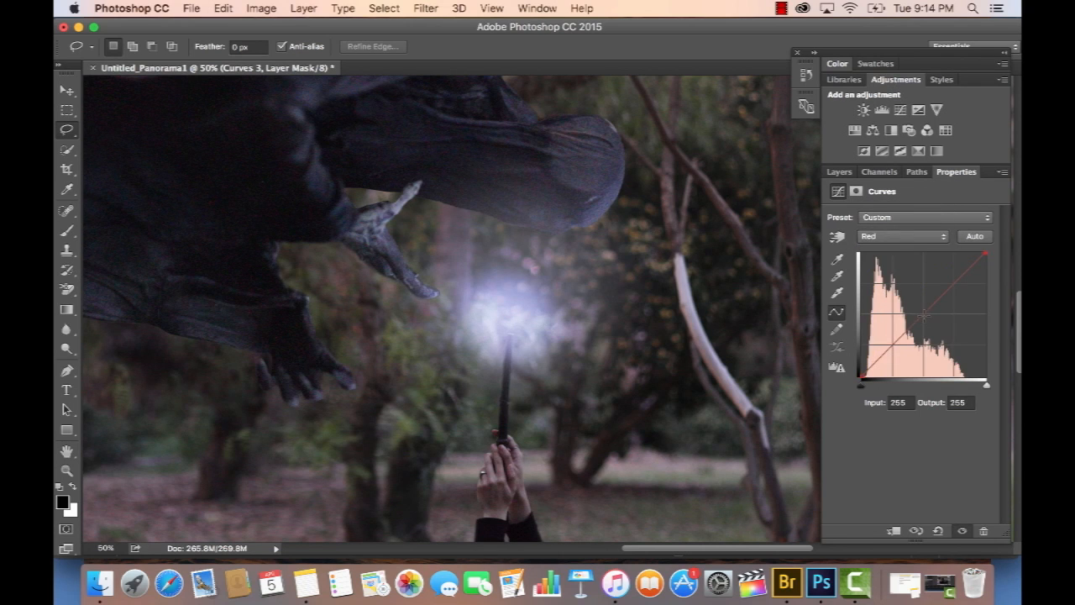
{"action": "left_click_drag", "start_coordinate": [927, 318], "coordinate": [929, 321]}
{"action": "key", "text": "super+z"}
Step: Try adjusting the Green channel's midtones in the wider glow's Curves adjustment, and undo the change
{"action": "left_click", "coordinate": [890, 241]}
{"action": "left_click", "coordinate": [890, 250]}
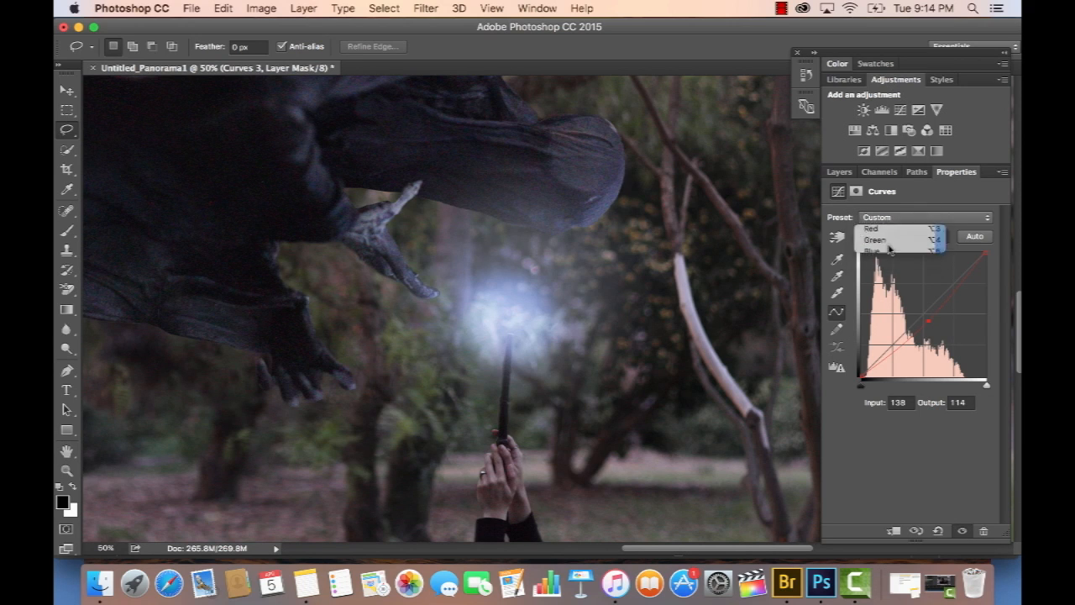
{"action": "left_click", "coordinate": [921, 313]}
{"action": "key", "text": "super+z"}
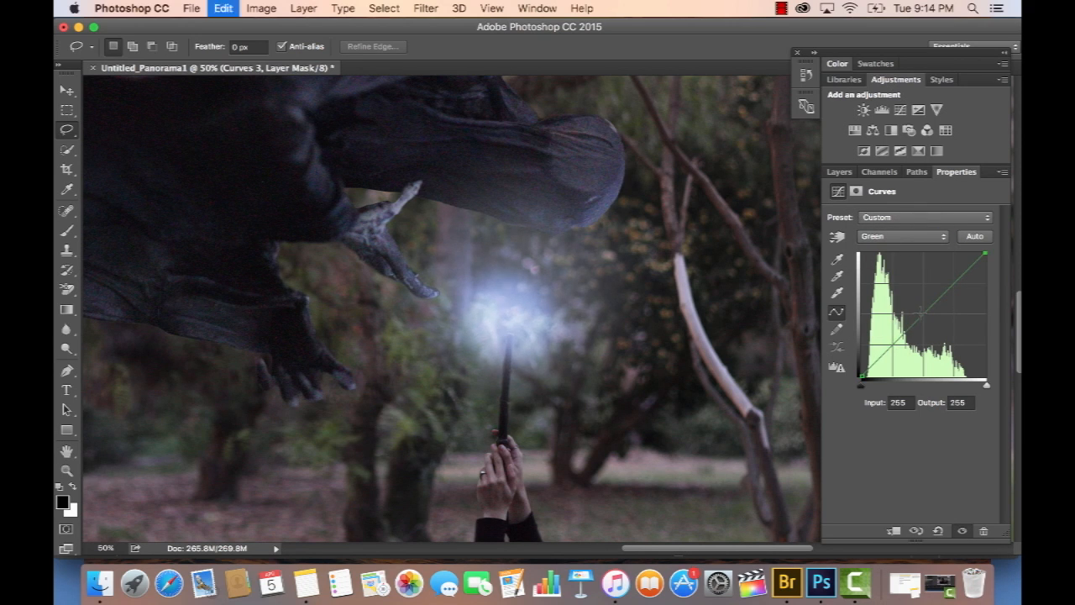
{"action": "key", "text": "super+z"}
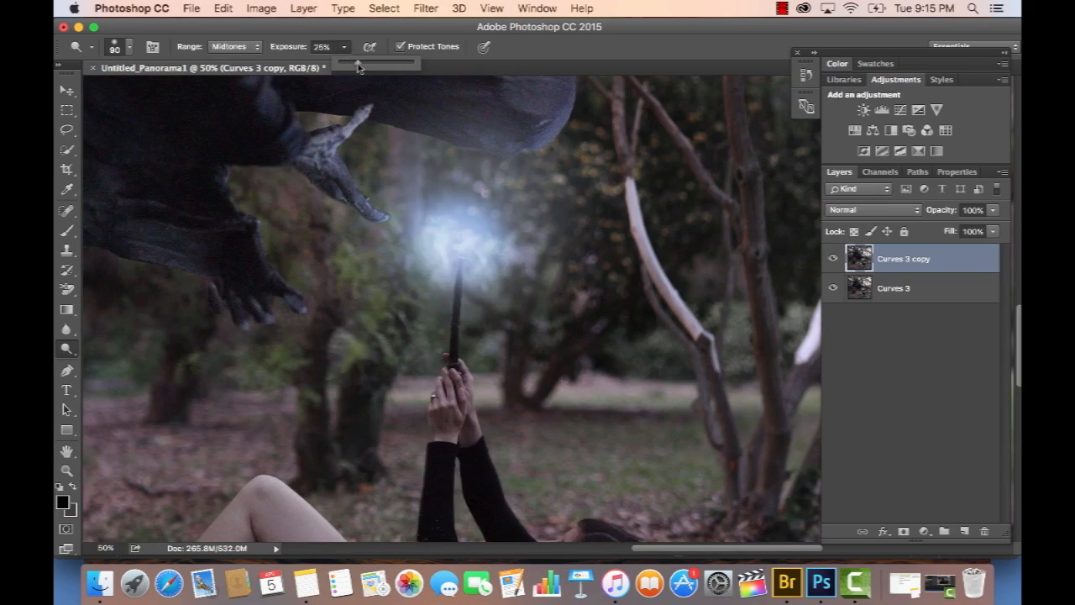
Step: Search for "jumping deer" images in Safari and open the black antlered deer silhouette
{"action": "key", "text": "Return"}
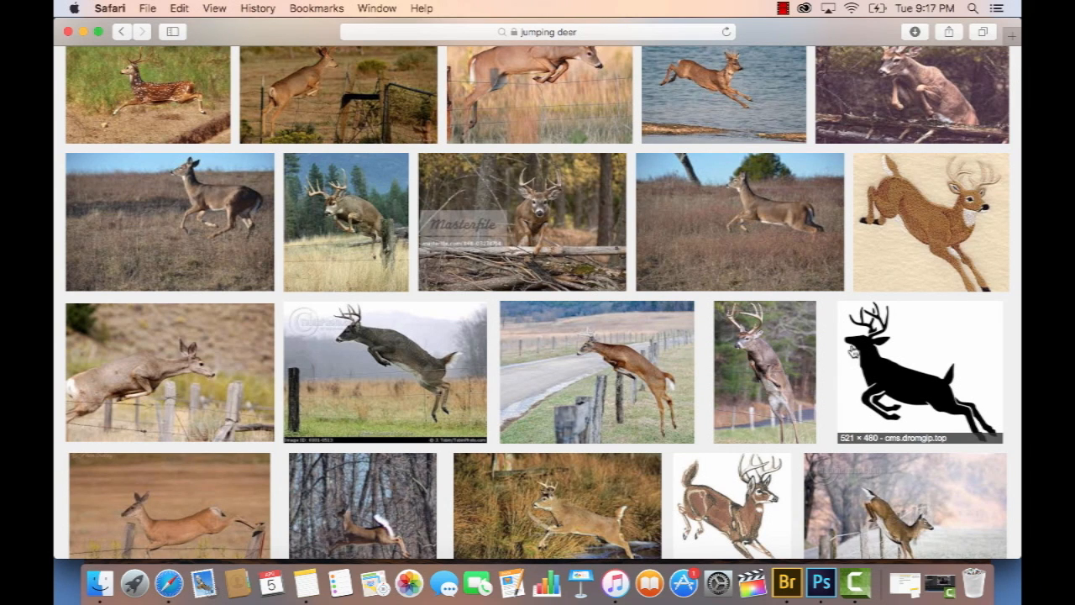
{"action": "left_click", "coordinate": [852, 351]}
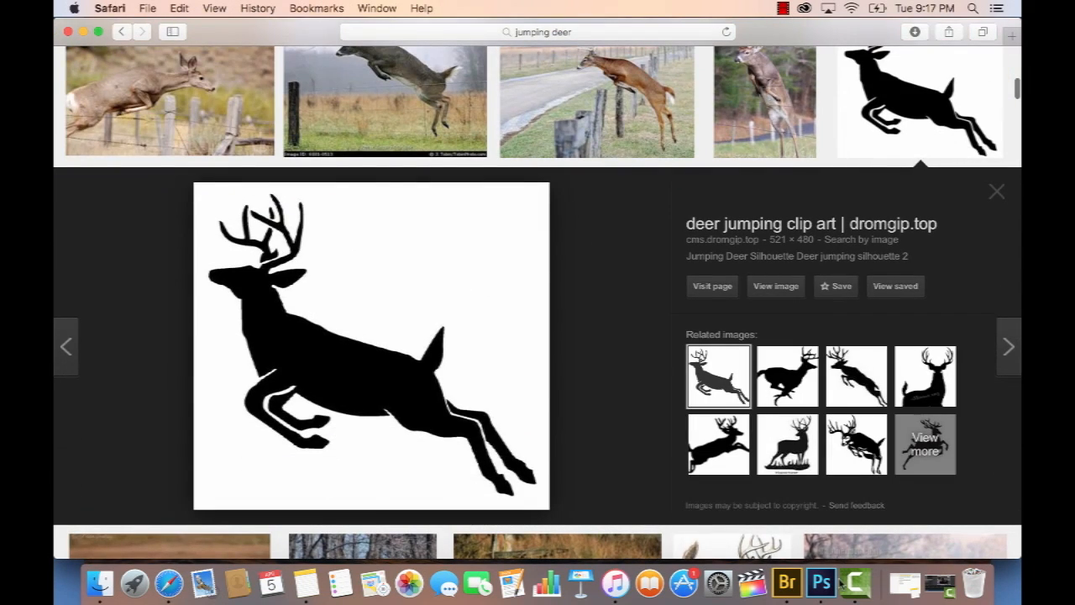
Step: Switch to Photoshop, paste the deer silhouette into the composite, flip it horizontally, and enlarge it beside the wand's glow
{"action": "left_click_drag", "start_coordinate": [841, 582], "coordinate": [822, 584]}
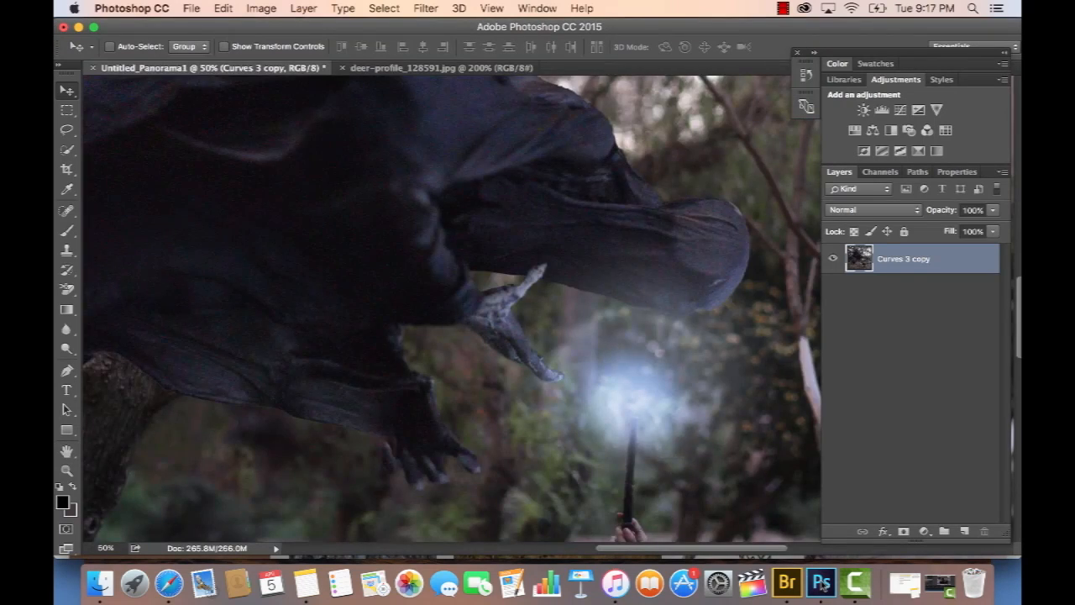
{"action": "key", "text": "super+v"}
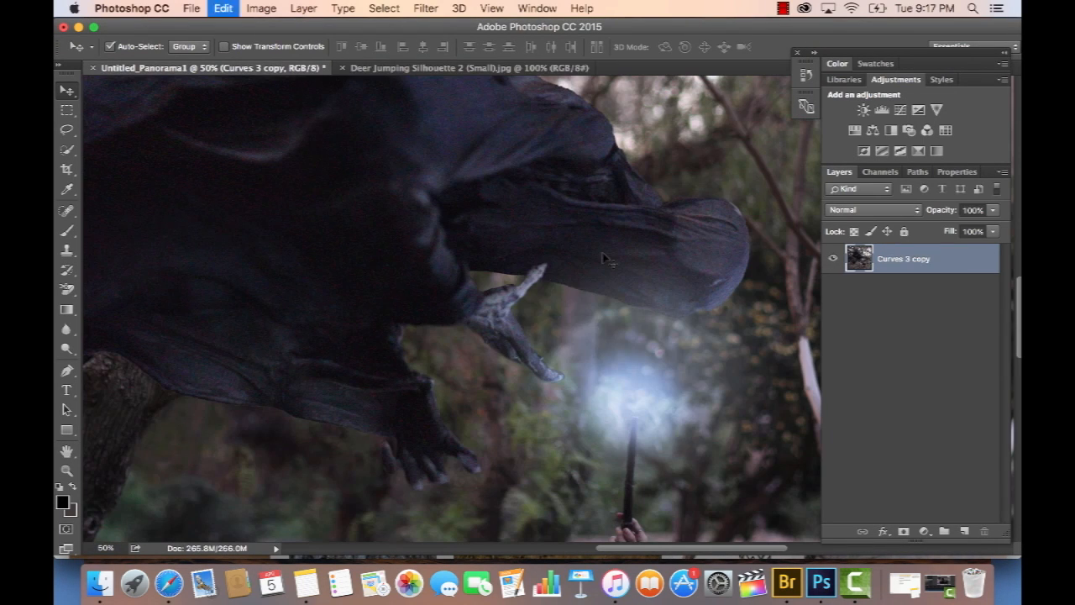
{"action": "key", "text": "super+t"}
{"action": "left_click", "coordinate": [225, 8]}
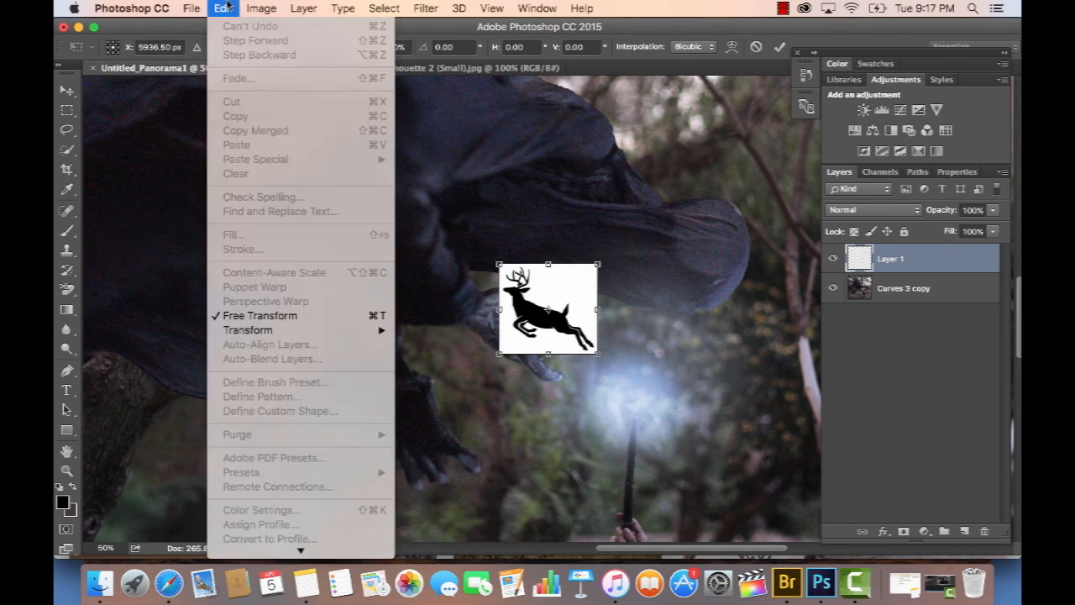
{"action": "mouse_move", "coordinate": [302, 330]}
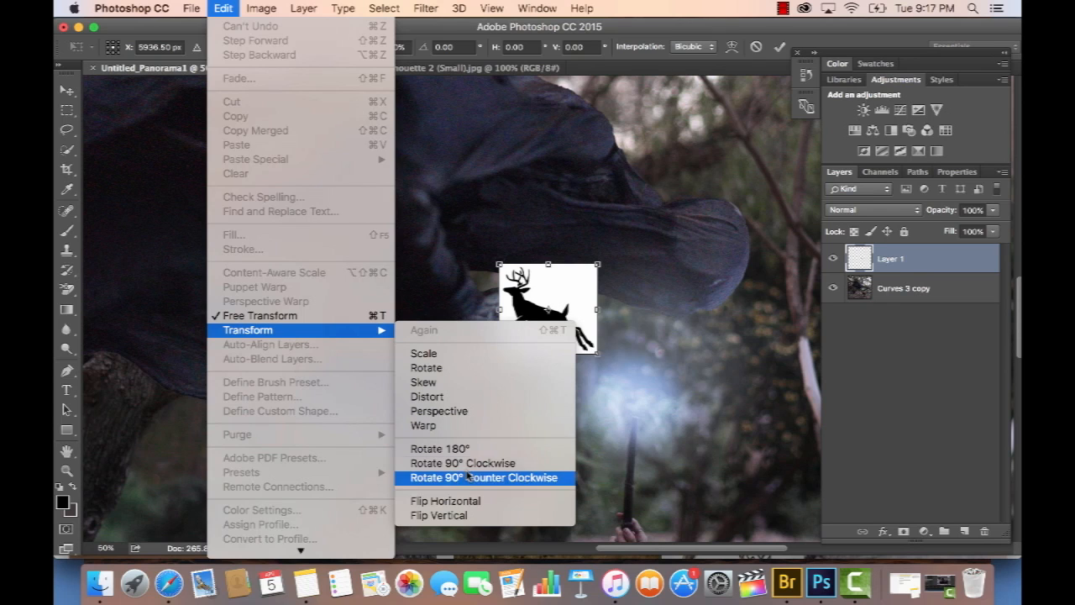
{"action": "left_click", "coordinate": [467, 501]}
{"action": "left_click_drag", "start_coordinate": [598, 264], "coordinate": [649, 257]}
Step: Invert the deer layer's colors to make the silhouette white on a black background
{"action": "left_click", "coordinate": [581, 7]}
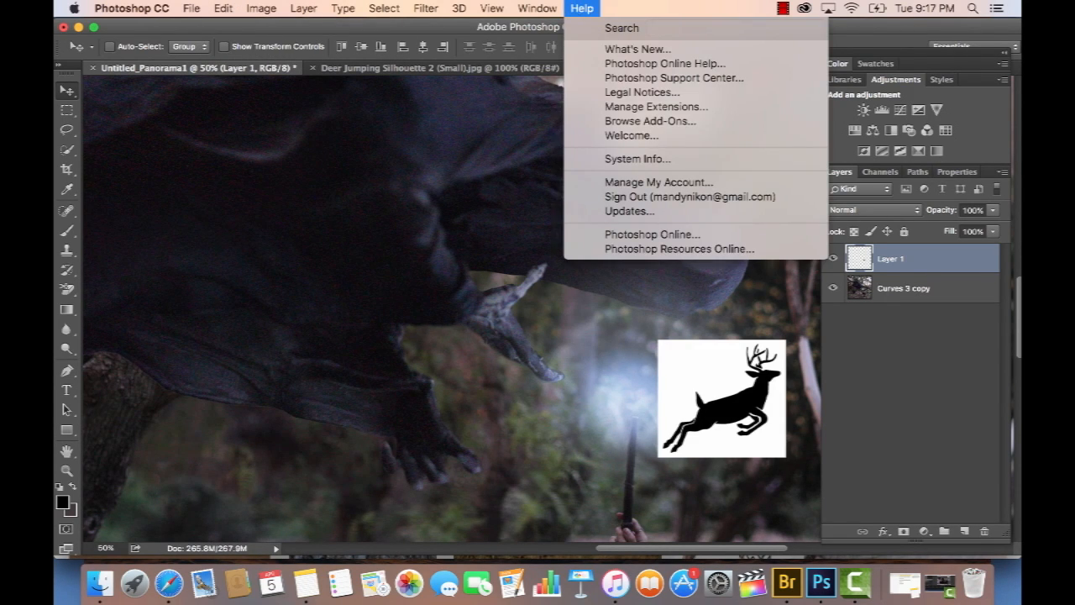
{"action": "type", "text": "inver"}
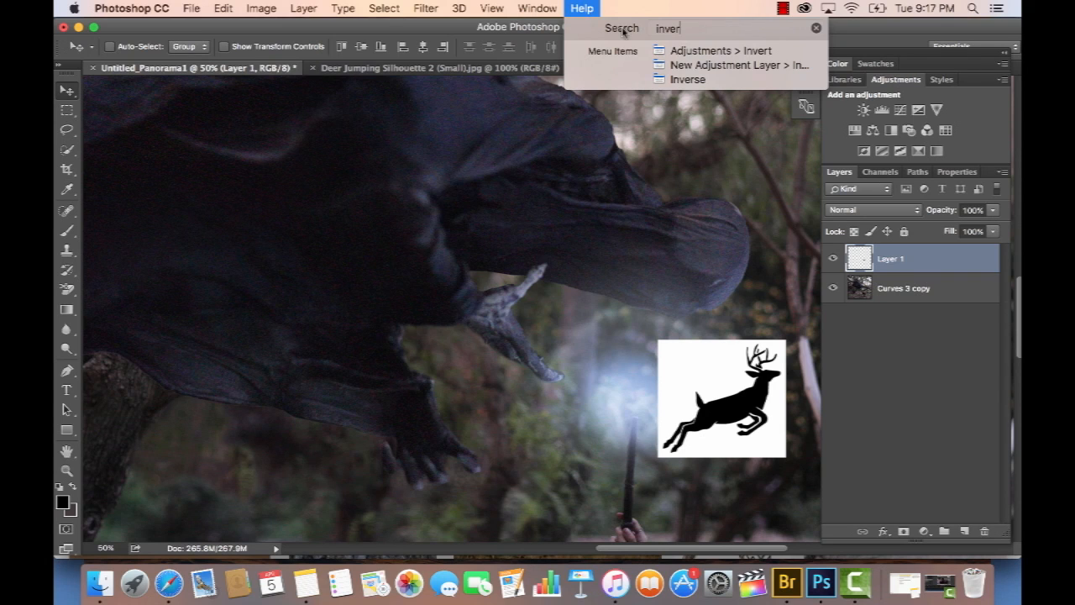
{"action": "mouse_move", "coordinate": [720, 50]}
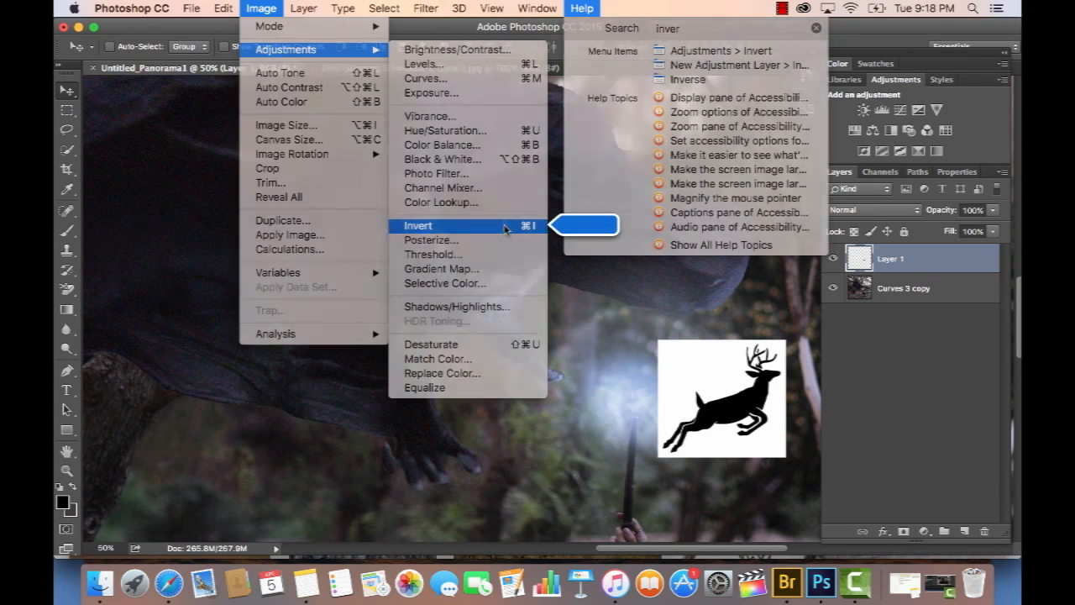
{"action": "left_click", "coordinate": [506, 229]}
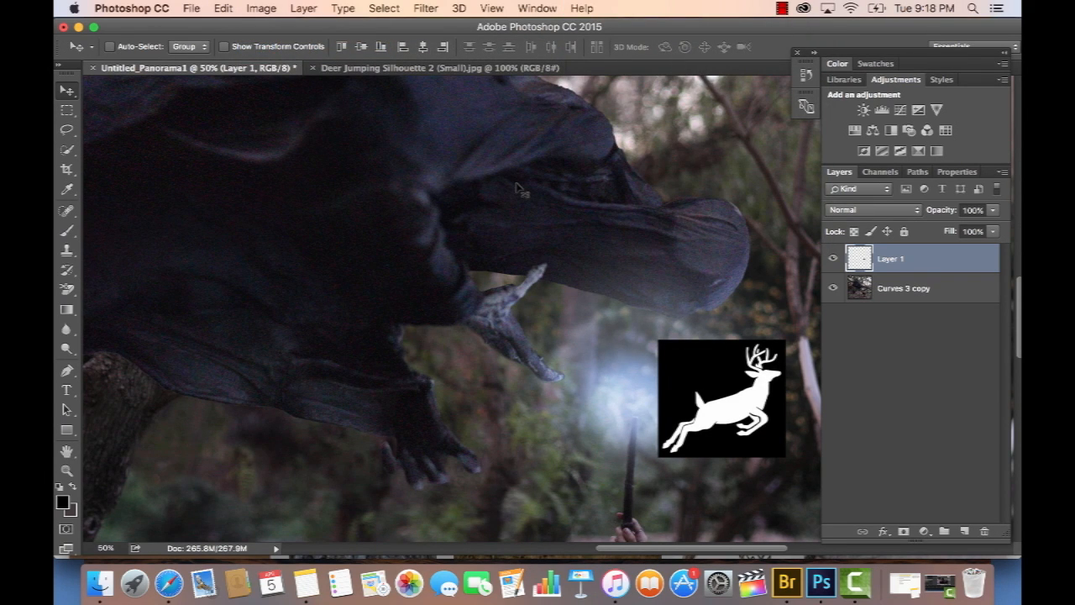
Step: Try the Multiply blending mode on the inverted deer layer, and switch it to Screen
{"action": "left_click", "coordinate": [907, 210]}
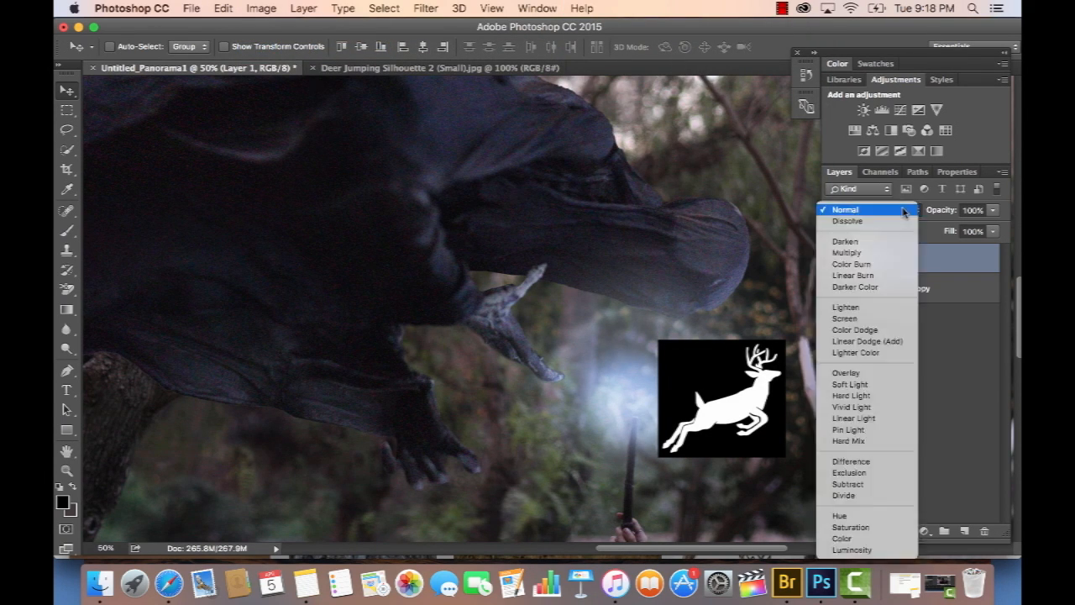
{"action": "left_click", "coordinate": [886, 252]}
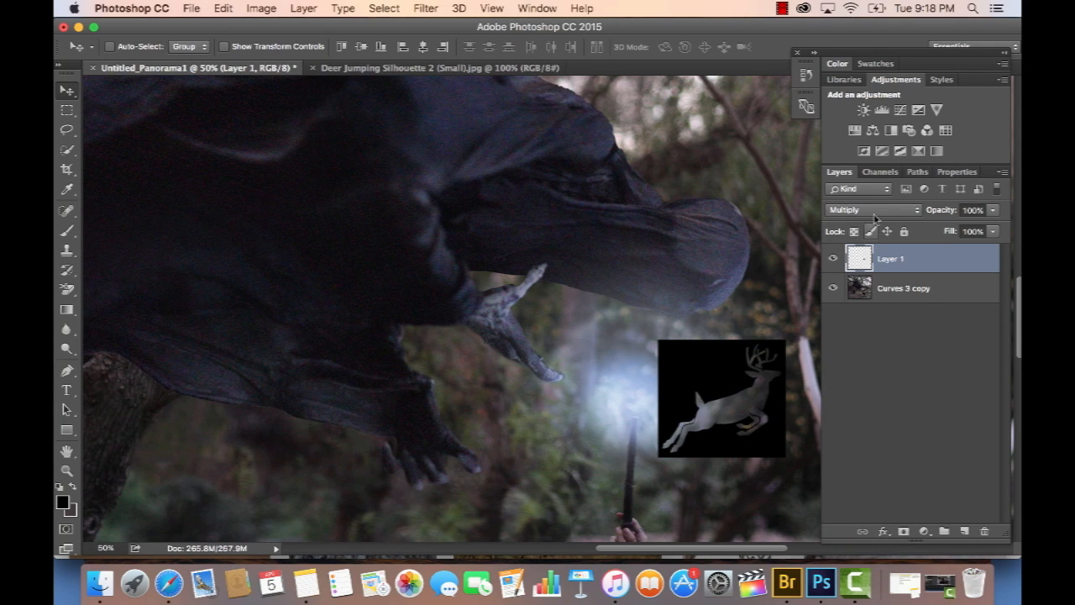
{"action": "left_click", "coordinate": [870, 210]}
{"action": "left_click", "coordinate": [846, 276]}
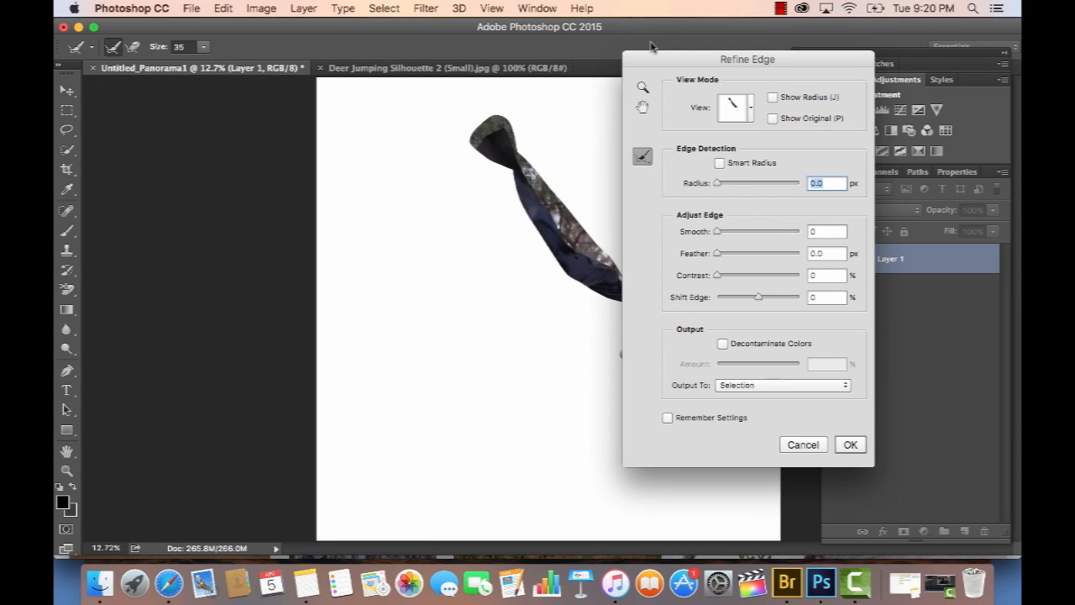
Step: Refine the cape-edge selection with Smooth 93 and Feather 118.2 px
{"action": "left_click_drag", "start_coordinate": [646, 28], "coordinate": [423, 4]}
{"action": "left_click", "coordinate": [791, 231]}
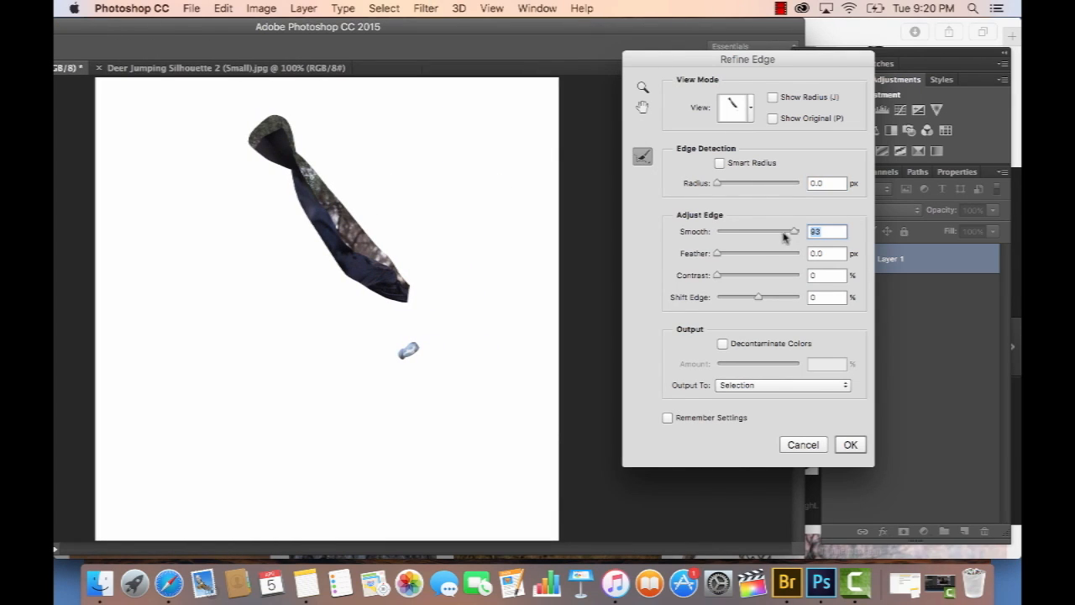
{"action": "left_click", "coordinate": [759, 253]}
{"action": "left_click_drag", "start_coordinate": [758, 254], "coordinate": [774, 255]}
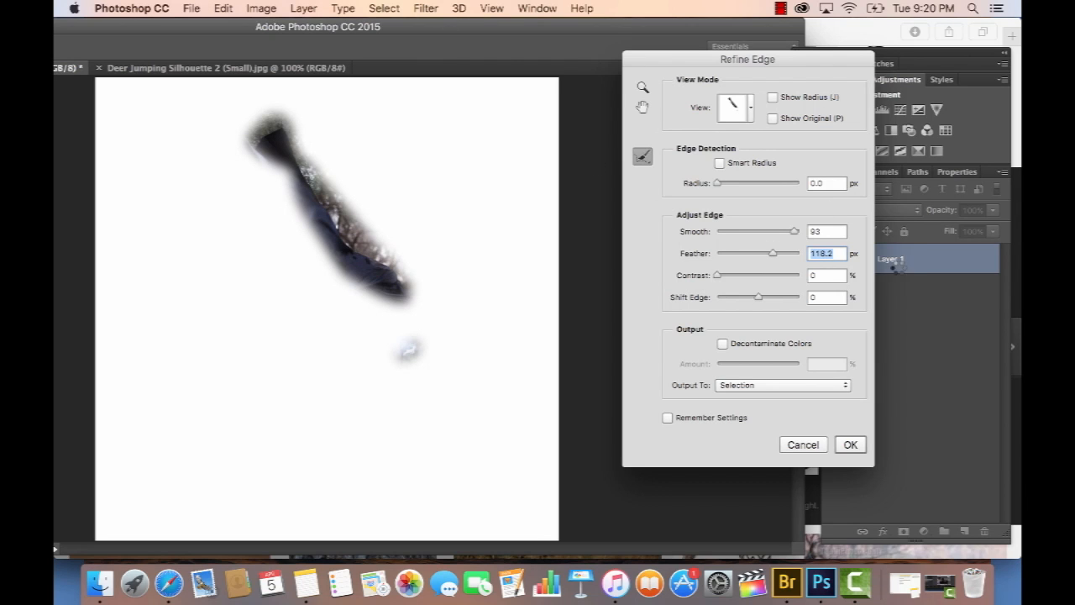
{"action": "key", "text": "Return"}
Step: Apply a Motion Blur with angle 0° and distance 212 pixels to the selected cape edge on the duplicate layer
{"action": "left_click", "coordinate": [426, 8]}
{"action": "mouse_move", "coordinate": [468, 187]}
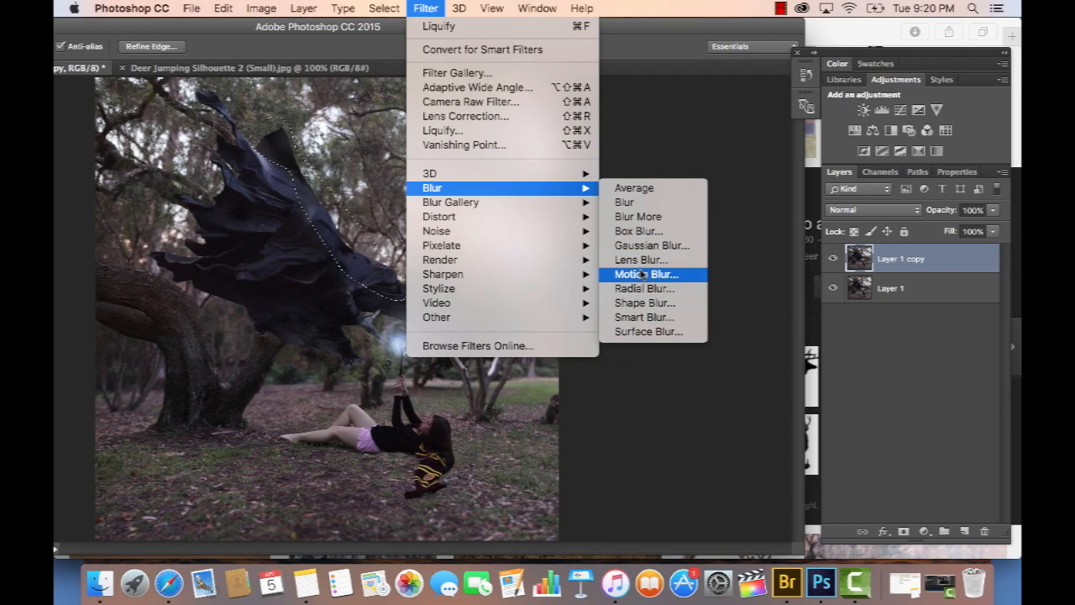
{"action": "left_click", "coordinate": [643, 273]}
{"action": "key", "text": "super+plus"}
{"action": "key", "text": "super+plus"}
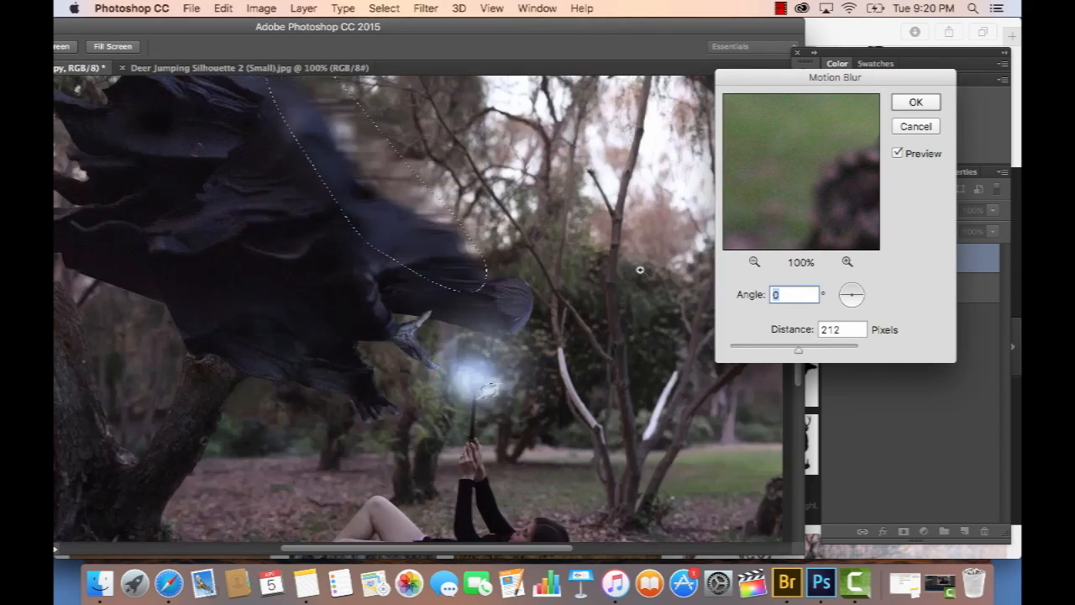
{"action": "left_click_drag", "start_coordinate": [600, 348], "coordinate": [481, 163]}
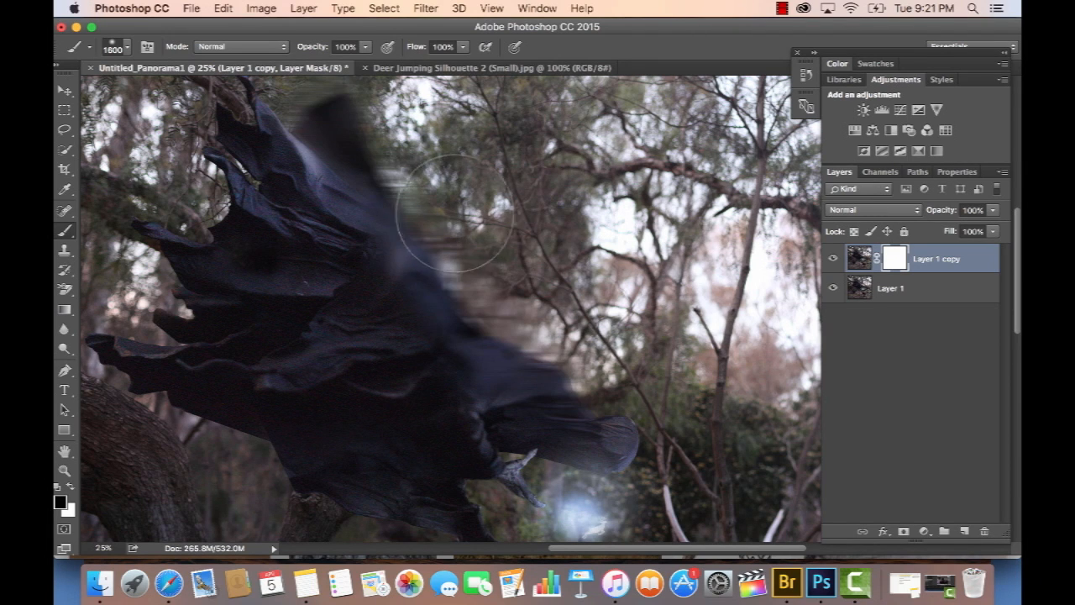
Step: Mask out the motion blur beyond the cape's upper edge with a 1600 px black brush, undoing and redoing the stroke to compare
{"action": "mouse_move", "coordinate": [454, 213]}
{"action": "left_mouse_down"}
{"action": "mouse_move", "coordinate": [557, 343]}
{"action": "mouse_move", "coordinate": [628, 407]}
{"action": "mouse_move", "coordinate": [504, 350]}
{"action": "mouse_move", "coordinate": [500, 314]}
{"action": "mouse_move", "coordinate": [454, 376]}
{"action": "mouse_move", "coordinate": [430, 383]}
{"action": "mouse_move", "coordinate": [540, 372]}
{"action": "left_mouse_up"}
{"action": "key", "text": "super+z"}
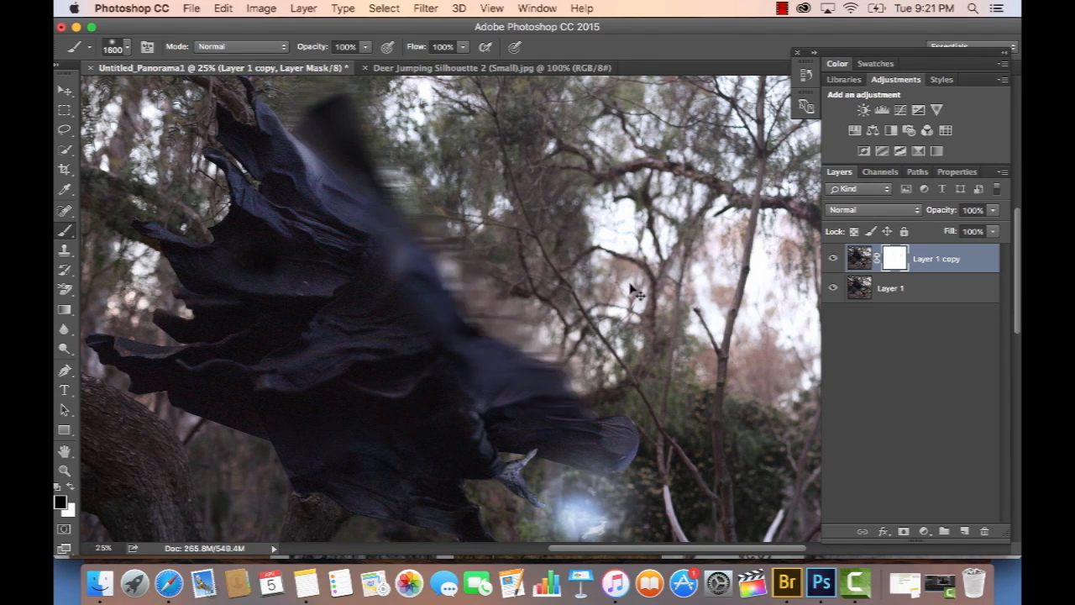
{"action": "key", "text": "super+z"}
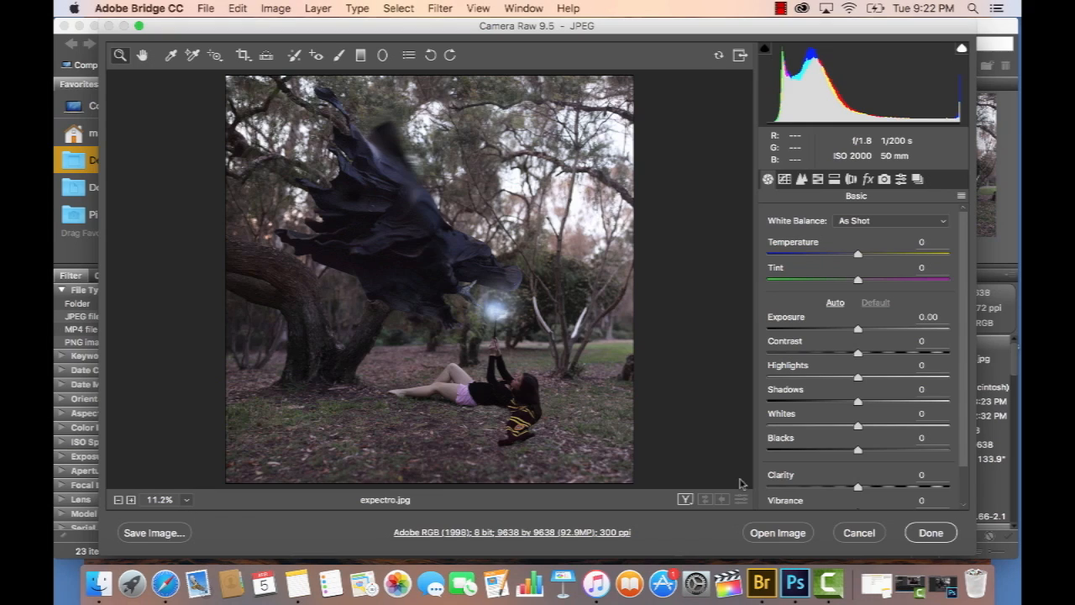
Step: Try a Temperature of +6 on expectro.jpg in Camera Raw, and reset the white balance change
{"action": "left_click_drag", "start_coordinate": [857, 257], "coordinate": [864, 257]}
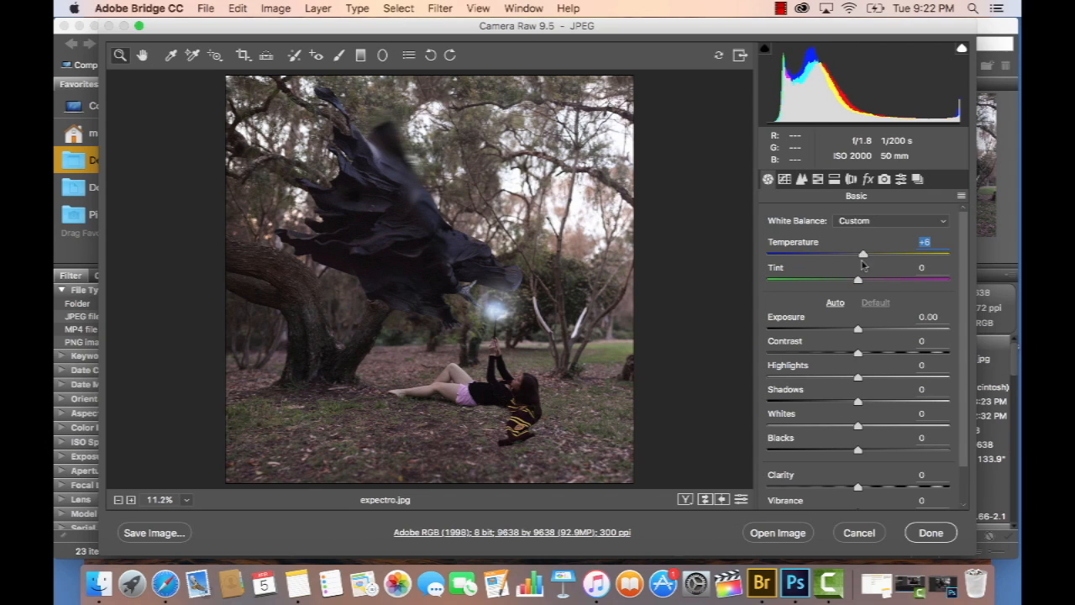
{"action": "double_click", "coordinate": [863, 256]}
{"action": "key", "text": "super+z"}
{"action": "key", "text": "super+z"}
{"action": "key", "text": "super+z"}
{"action": "left_click_drag", "start_coordinate": [857, 281], "coordinate": [857, 281]}
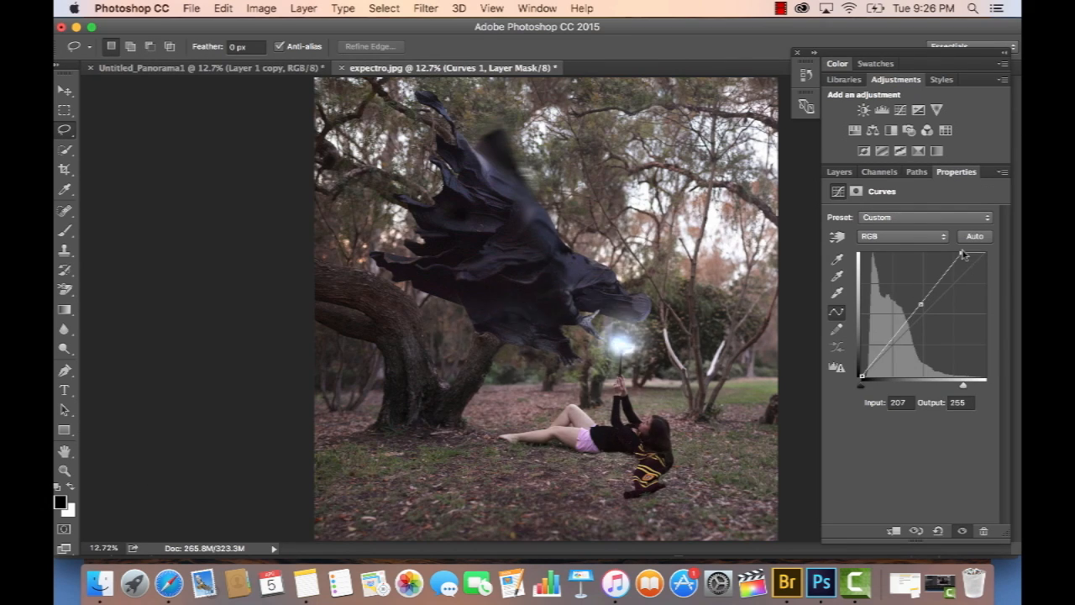
Step: Lift the shadows slightly on the RGB curve in expectro.jpg's Curves adjustment, and switch to its Red channel
{"action": "left_click_drag", "start_coordinate": [892, 346], "coordinate": [889, 340]}
{"action": "left_click", "coordinate": [903, 236]}
{"action": "left_click", "coordinate": [905, 250]}
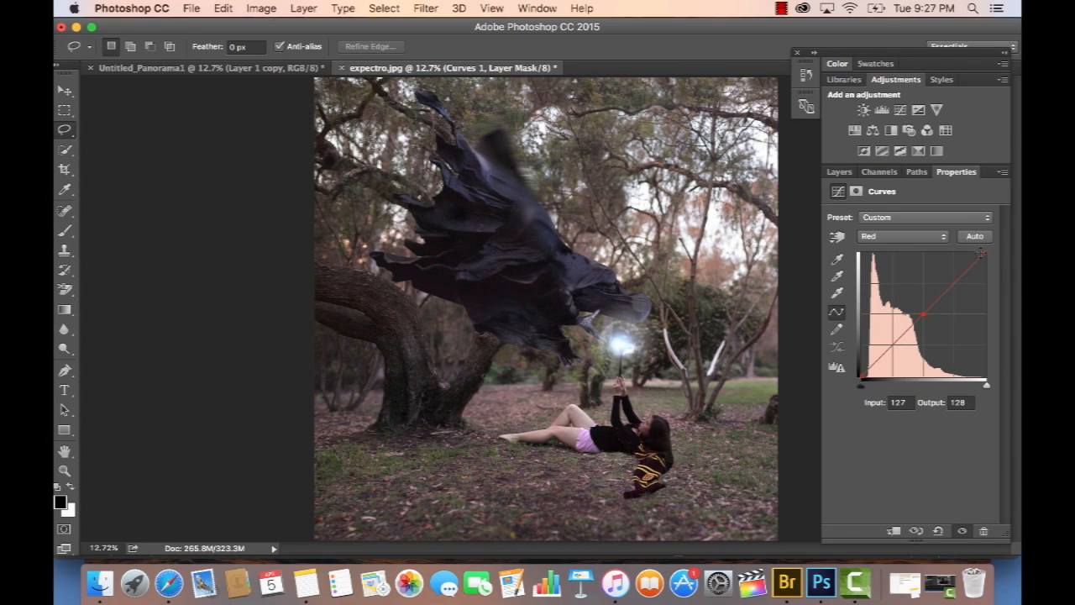